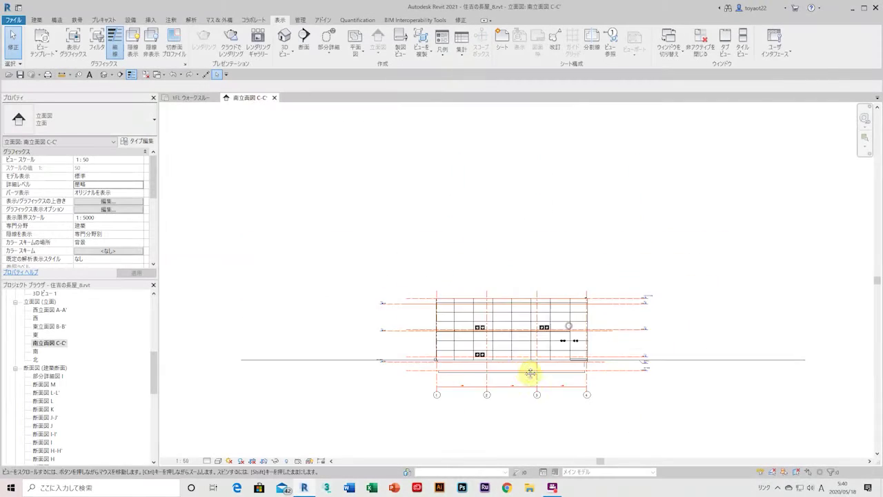
Sketch a first walkthrough path over the south elevation, then undo it.
{"action": "scroll", "coordinate": [530, 372], "scroll_direction": "down", "scroll_amount": 2}
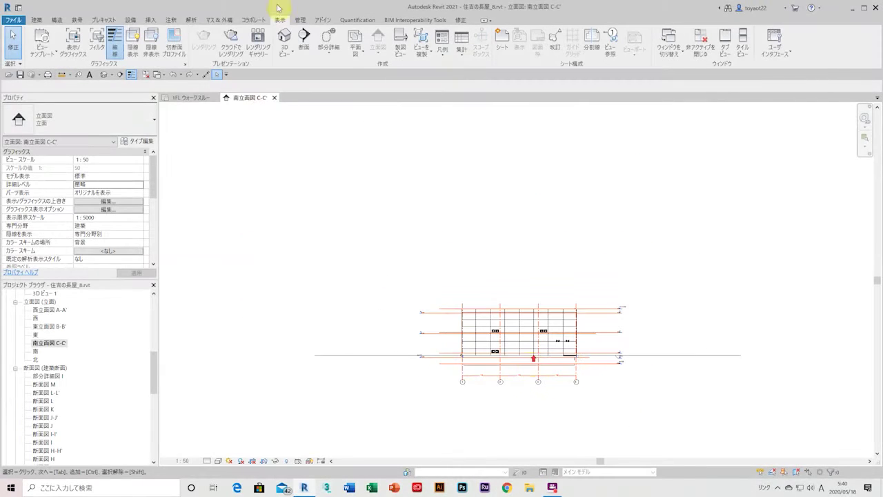
{"action": "left_click", "coordinate": [284, 52]}
{"action": "left_click", "coordinate": [309, 109]}
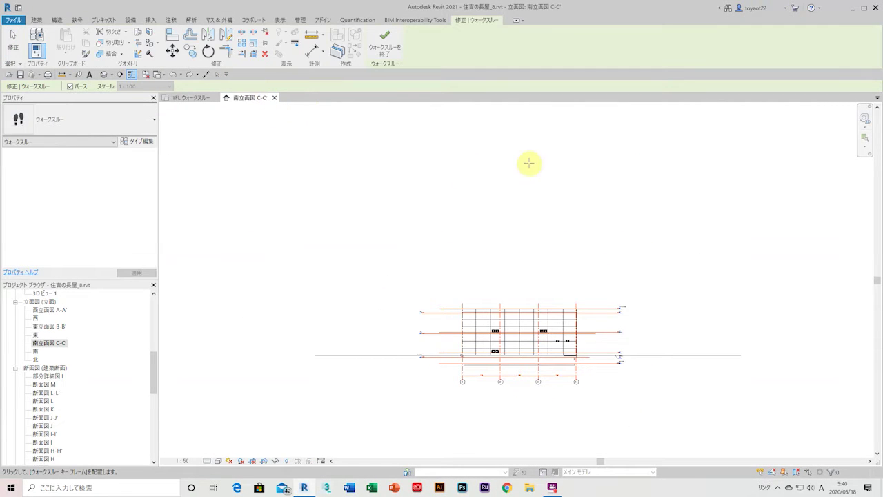
{"action": "left_click", "coordinate": [519, 138]}
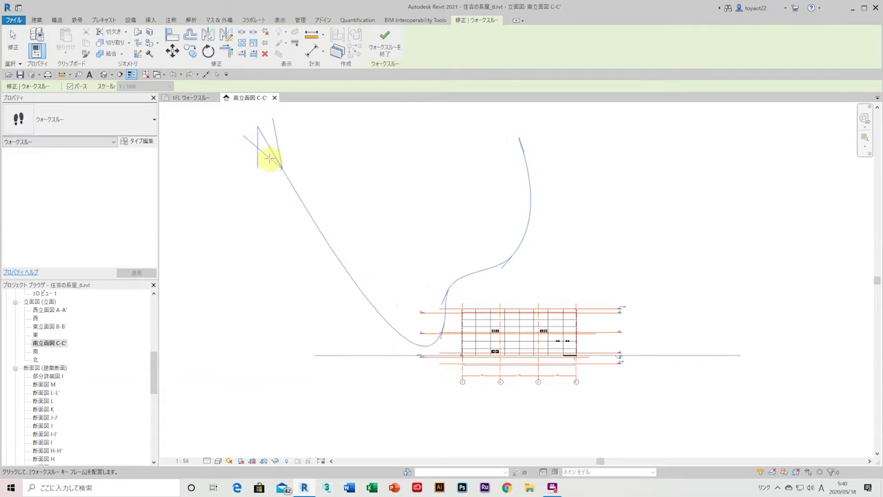
{"action": "left_click", "coordinate": [188, 97]}
{"action": "left_click", "coordinate": [247, 98]}
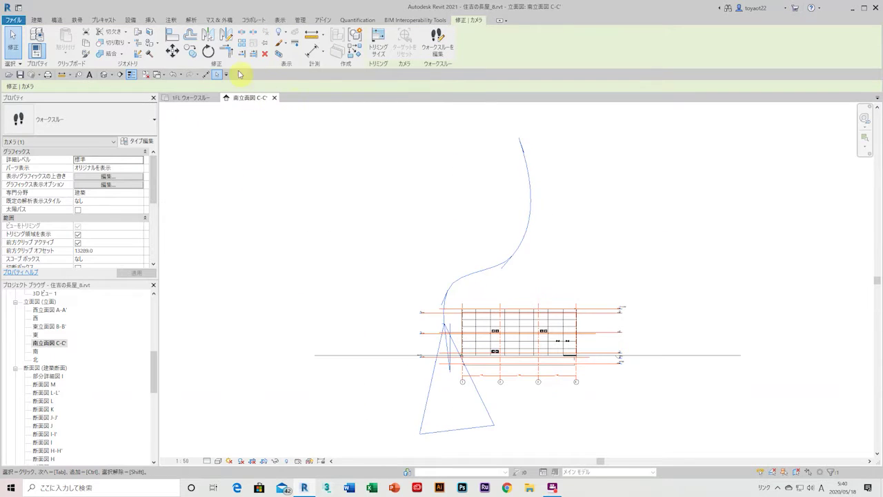
{"action": "left_click", "coordinate": [173, 75]}
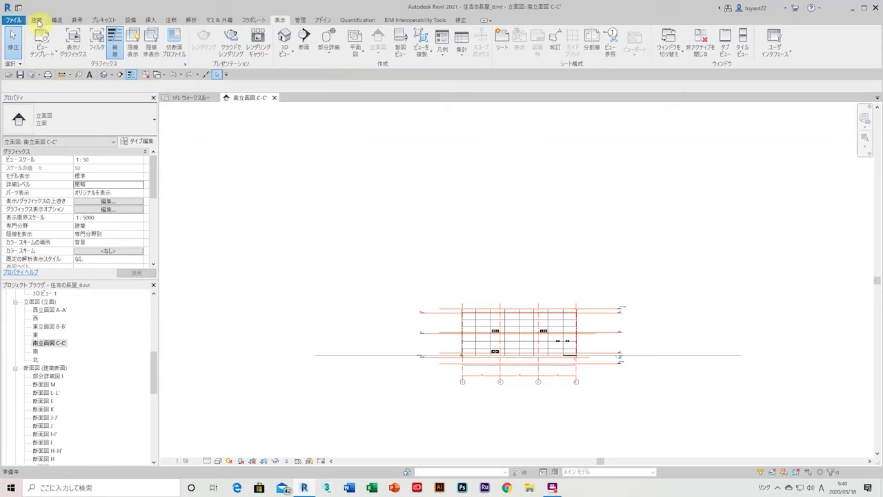
Redraw the walkthrough path on elevation C-C' and open view ウォークスルー 8.
{"action": "left_click", "coordinate": [288, 61]}
{"action": "left_click", "coordinate": [303, 109]}
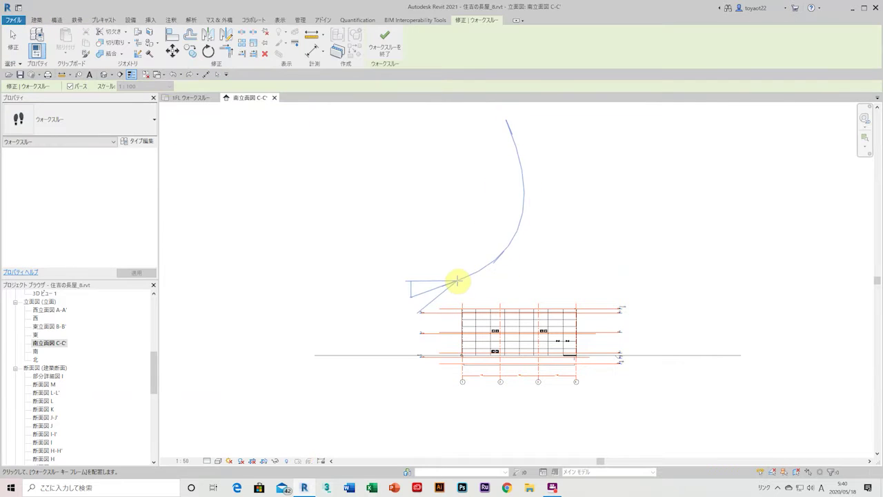
{"action": "left_click", "coordinate": [504, 281]}
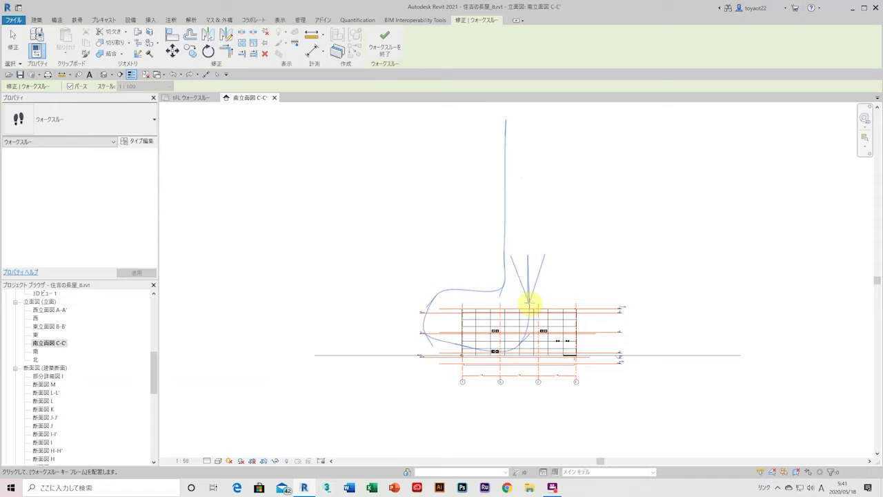
{"action": "left_click", "coordinate": [384, 47]}
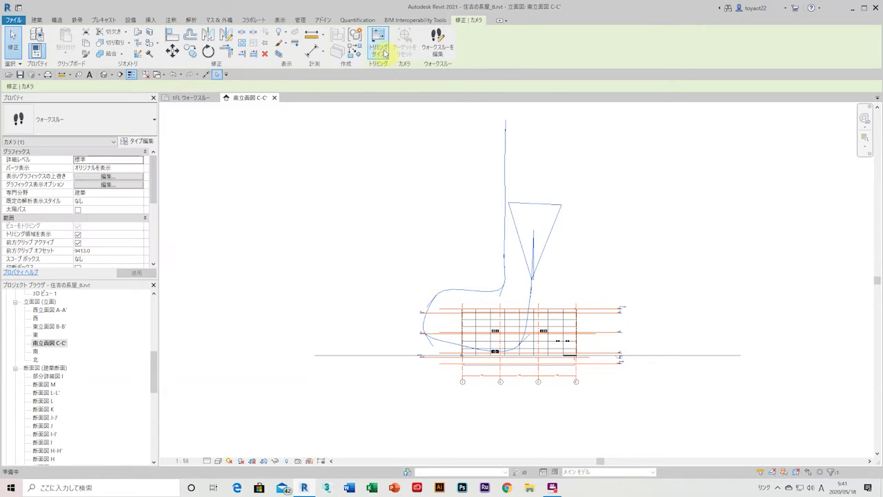
{"action": "scroll", "coordinate": [65, 406], "scroll_direction": "down", "scroll_amount": 5}
{"action": "double_click", "coordinate": [48, 401]}
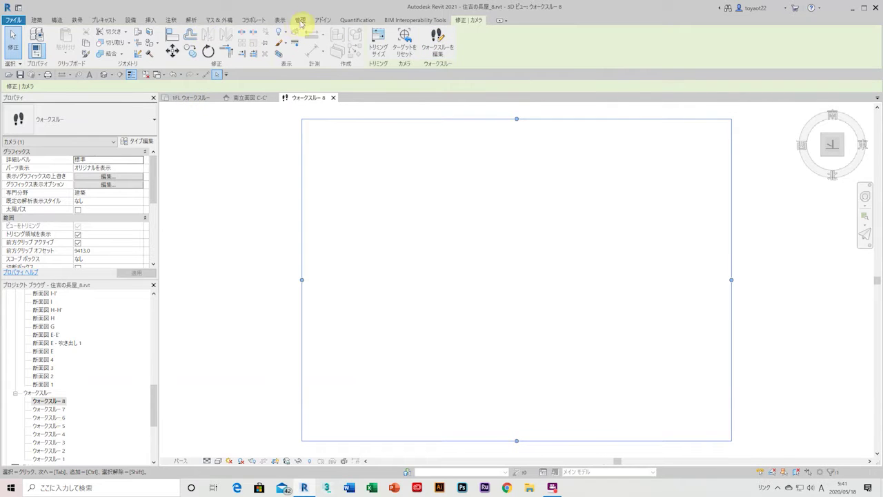
Tile the open views and dock the south elevation in the right pane.
{"action": "left_click", "coordinate": [280, 20]}
{"action": "left_click", "coordinate": [743, 47]}
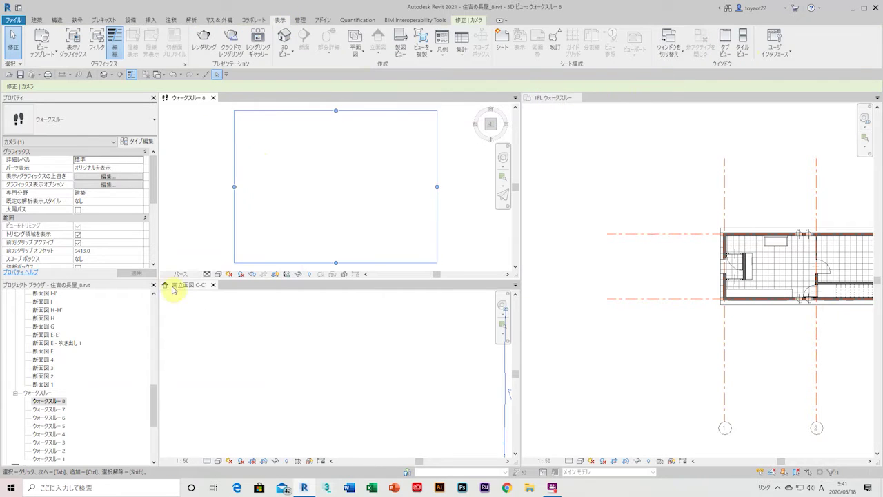
{"action": "left_click_drag", "start_coordinate": [173, 286], "coordinate": [707, 214]}
Edit Walkthrough 8 and drag its crop frame edges into a square.
{"action": "left_click", "coordinate": [346, 312]}
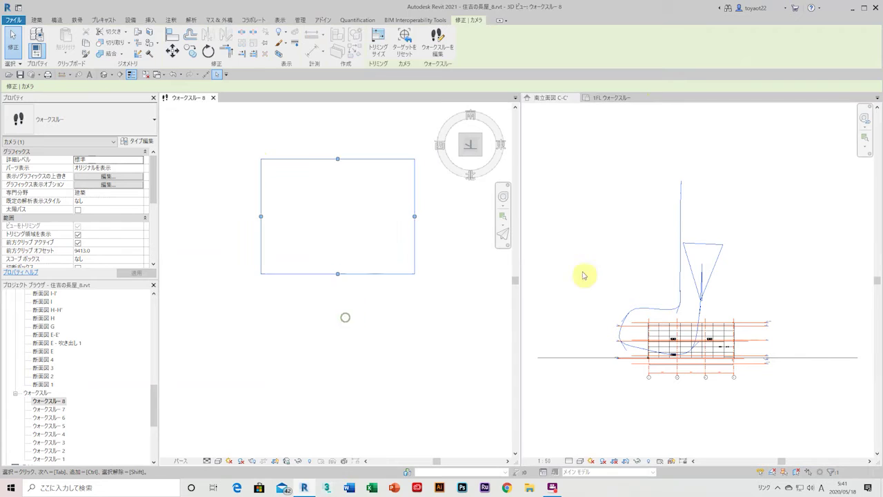
{"action": "left_click", "coordinate": [433, 45]}
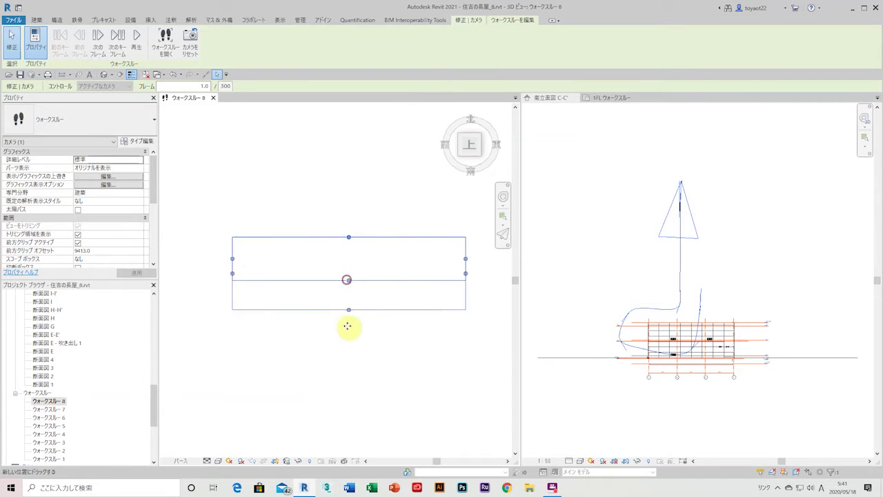
{"action": "left_click_drag", "start_coordinate": [347, 326], "coordinate": [349, 359]}
{"action": "left_click_drag", "start_coordinate": [233, 300], "coordinate": [349, 299]}
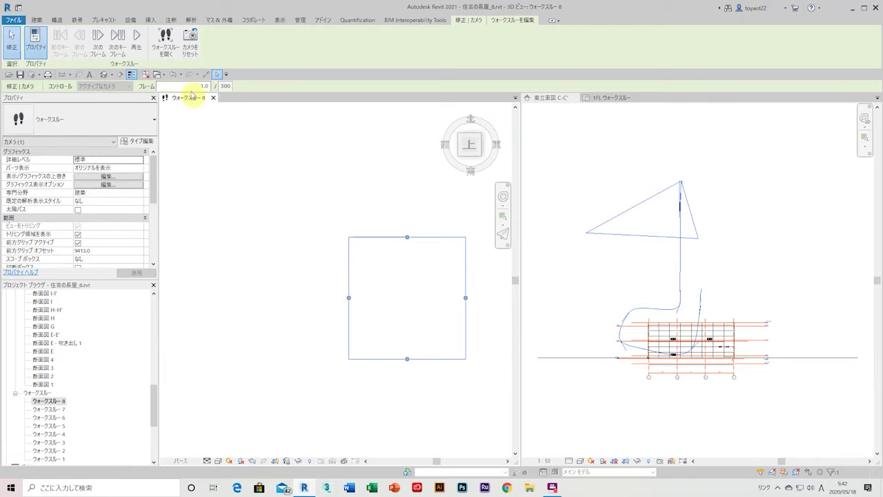
Open the default 3D view of the house and orbit to a near-front angle.
{"action": "left_click", "coordinate": [645, 225]}
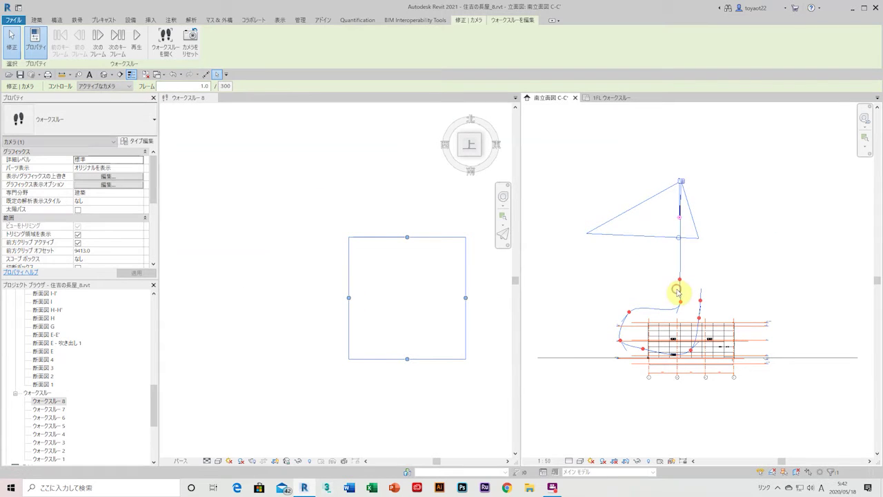
{"action": "scroll", "coordinate": [83, 345], "scroll_direction": "up", "scroll_amount": 10}
{"action": "double_click", "coordinate": [38, 318]}
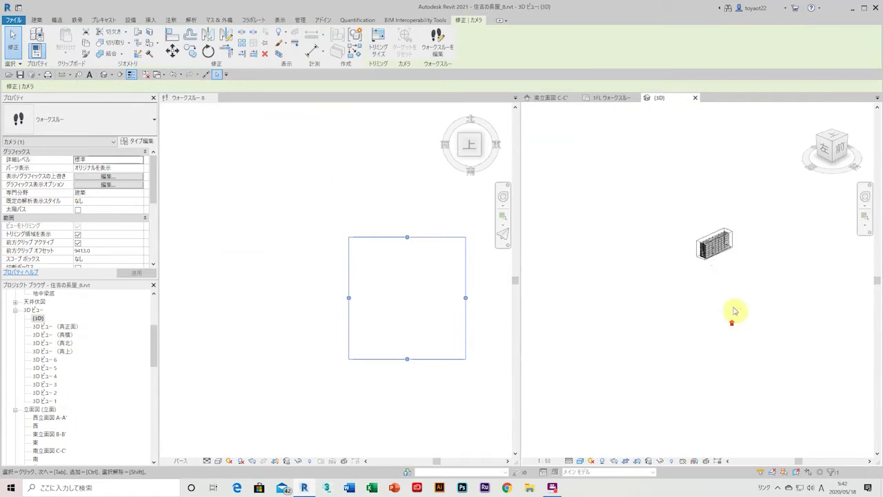
{"action": "middle_click_drag", "start_coordinate": [725, 401], "coordinate": [617, 325], "text": "shift"}
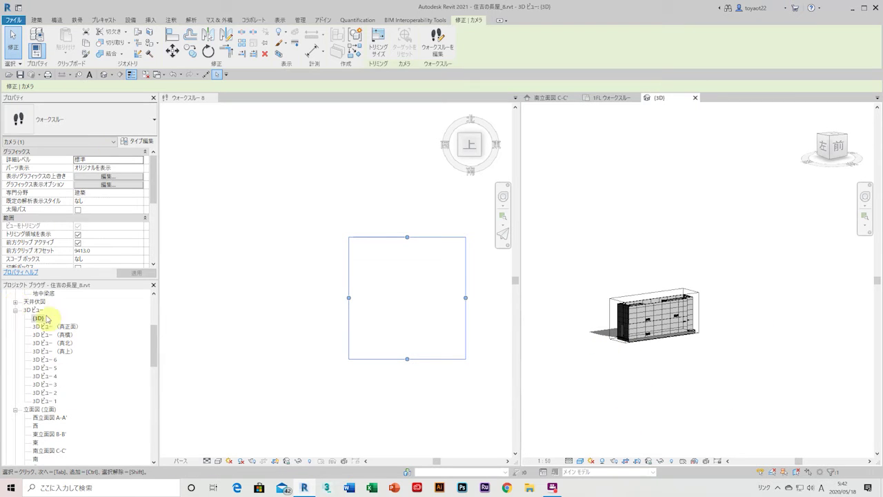
{"action": "scroll", "coordinate": [46, 324], "scroll_direction": "down", "scroll_amount": 4}
Use the Walkthrough 8 context menu to show its camera in the views.
{"action": "right_click", "coordinate": [52, 418]}
{"action": "left_click", "coordinate": [97, 249]}
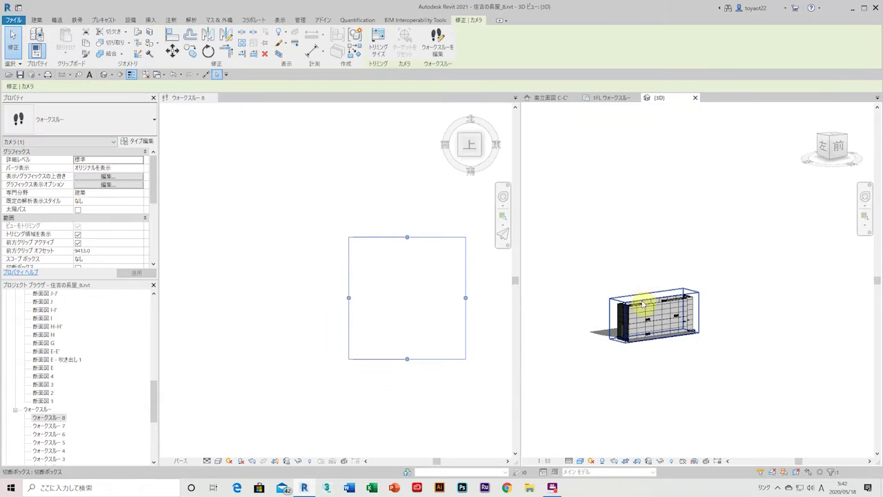
{"action": "left_click", "coordinate": [643, 304]}
{"action": "right_click", "coordinate": [38, 418]}
{"action": "left_click", "coordinate": [111, 242]}
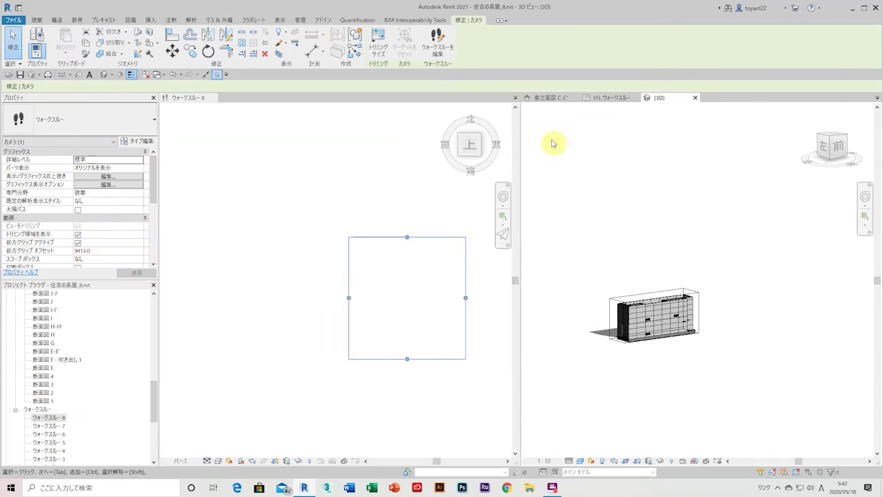
{"action": "left_click", "coordinate": [553, 97]}
{"action": "right_click", "coordinate": [42, 418]}
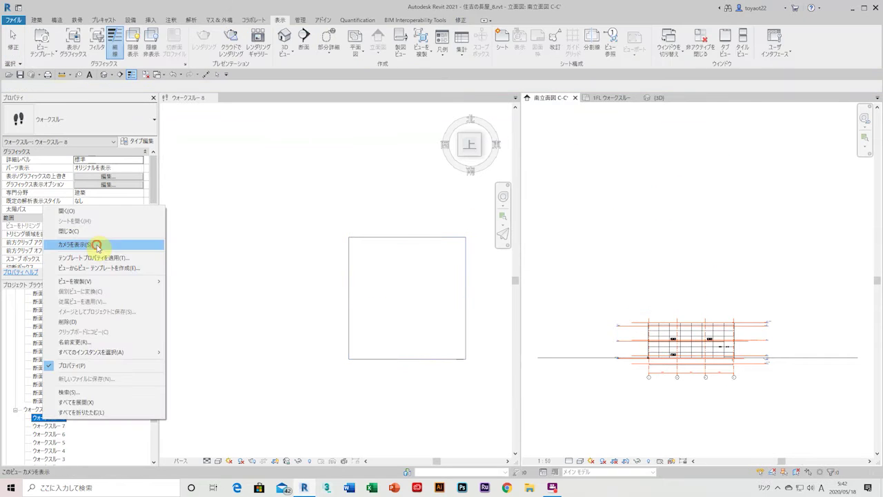
Show the Walkthrough 8 camera, then display the zoomed-out 1FL ウォークスルー plan on the right.
{"action": "left_click", "coordinate": [118, 242]}
{"action": "key", "text": "Escape"}
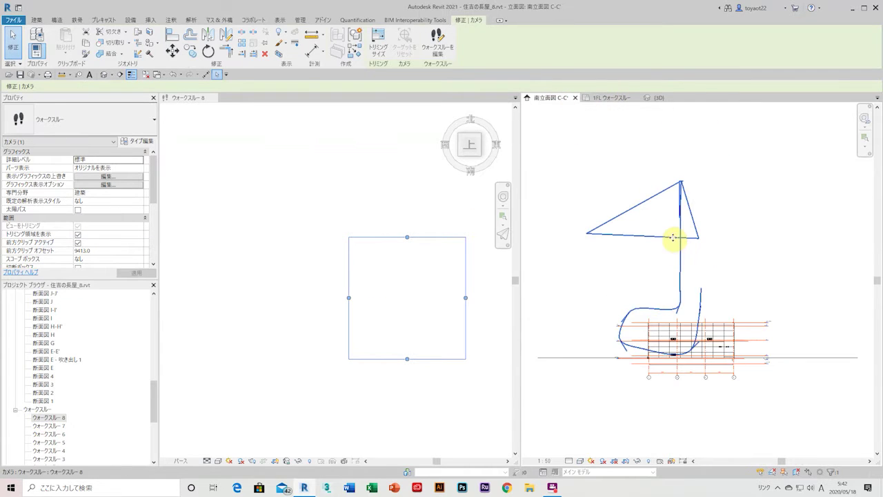
{"action": "left_click", "coordinate": [614, 98]}
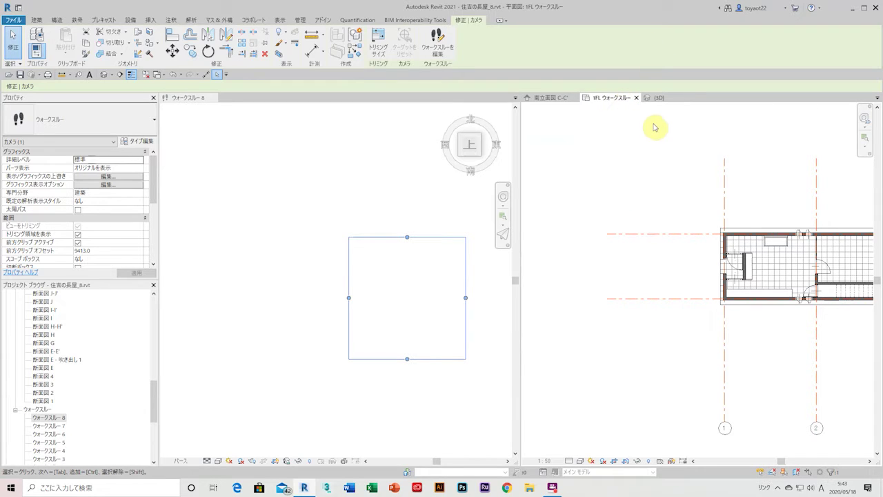
{"action": "scroll", "coordinate": [661, 189], "scroll_direction": "down", "scroll_amount": 3}
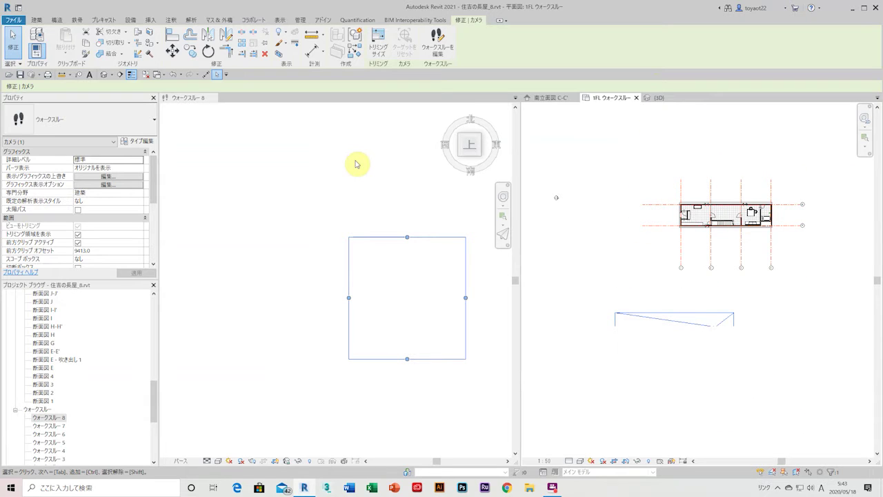
{"action": "left_click_drag", "start_coordinate": [680, 318], "coordinate": [677, 311]}
{"action": "left_click", "coordinate": [666, 317]}
Show the Walkthrough 8 camera, start editing, and orbit the 3D view to see the path.
{"action": "right_click", "coordinate": [48, 418]}
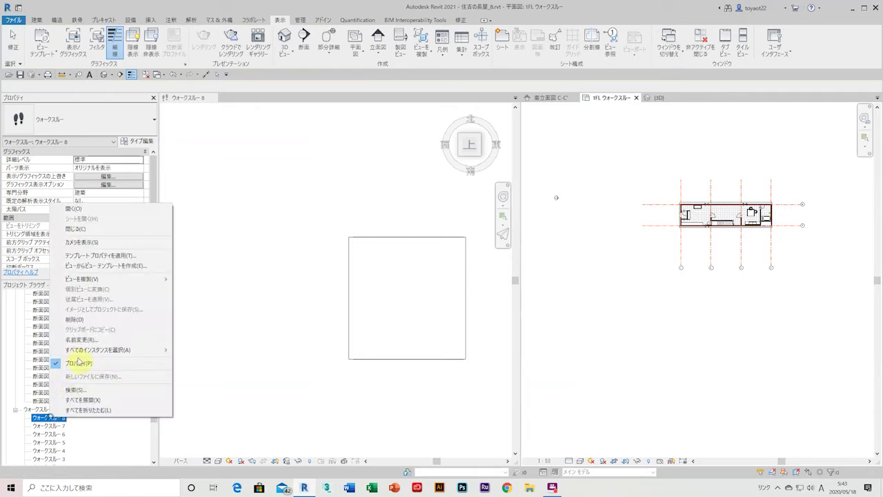
{"action": "left_click", "coordinate": [73, 358]}
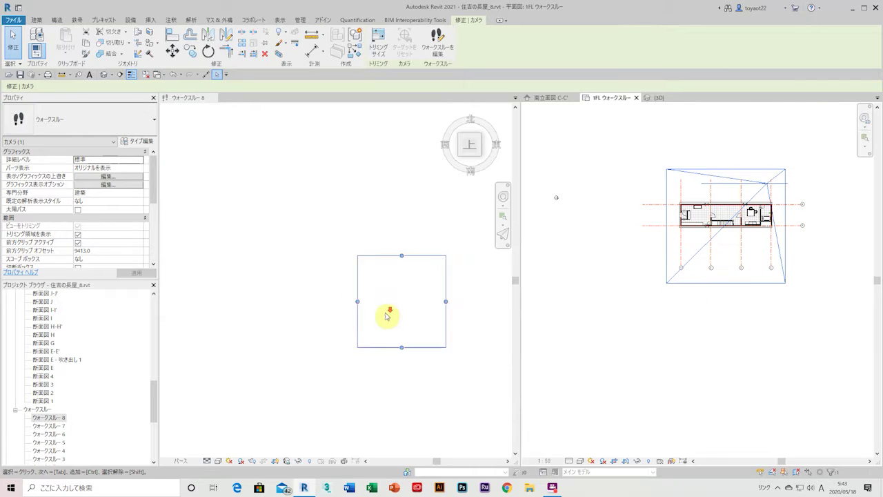
{"action": "left_click", "coordinate": [438, 48]}
{"action": "left_click", "coordinate": [118, 48]}
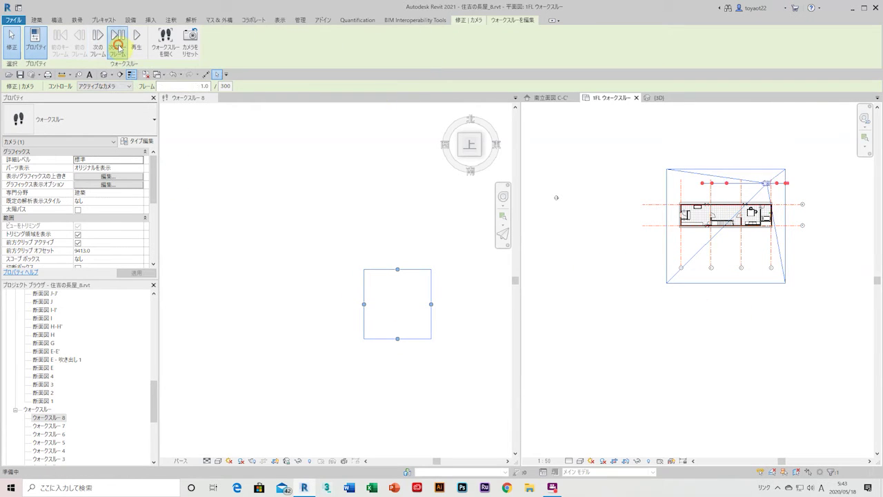
{"action": "left_click", "coordinate": [659, 97]}
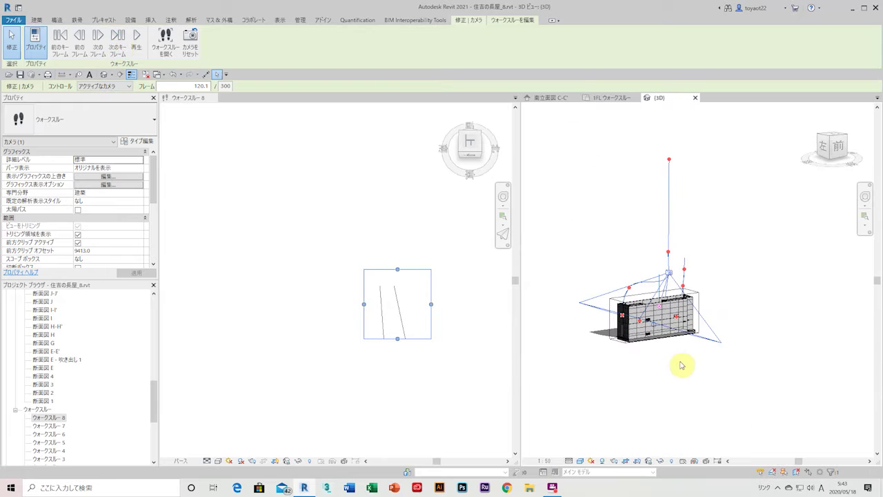
{"action": "mouse_move", "coordinate": [651, 351]}
{"action": "middle_mouse_down", "text": "shift"}
{"action": "mouse_move", "coordinate": [730, 355]}
{"action": "mouse_move", "coordinate": [745, 376]}
{"action": "mouse_move", "coordinate": [595, 297]}
{"action": "mouse_move", "coordinate": [546, 305]}
{"action": "mouse_move", "coordinate": [673, 171]}
{"action": "middle_mouse_up", "text": "shift"}
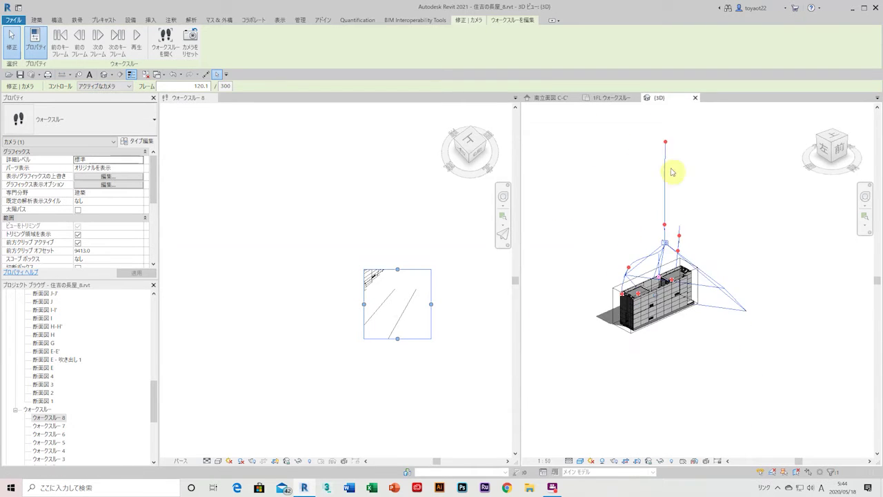
Switch between path and keyframe editing, then end walkthrough editing by confirming Yes.
{"action": "left_click", "coordinate": [659, 266]}
{"action": "left_click", "coordinate": [453, 244]}
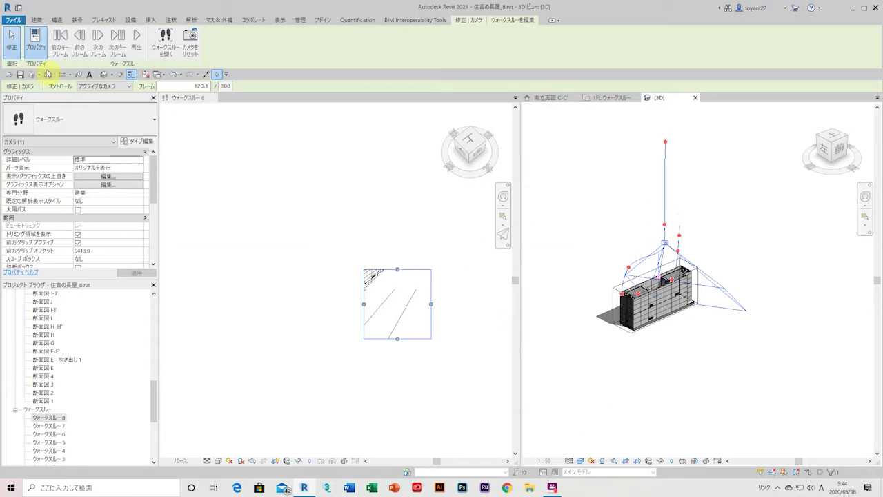
{"action": "mouse_move", "coordinate": [698, 270]}
{"action": "middle_mouse_down", "text": "shift"}
{"action": "mouse_move", "coordinate": [582, 214]}
{"action": "mouse_move", "coordinate": [552, 311]}
{"action": "mouse_move", "coordinate": [502, 378]}
{"action": "mouse_move", "coordinate": [724, 258]}
{"action": "mouse_move", "coordinate": [581, 329]}
{"action": "mouse_move", "coordinate": [595, 309]}
{"action": "middle_mouse_up", "text": "shift"}
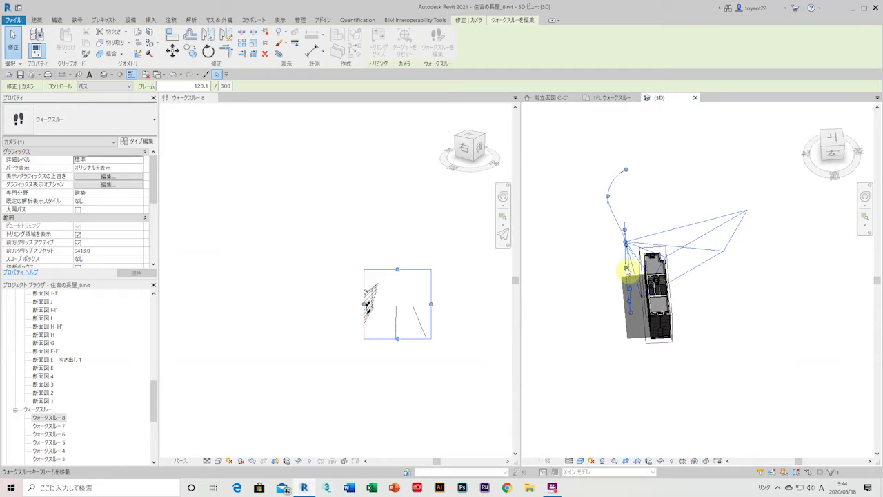
{"action": "left_click", "coordinate": [100, 109]}
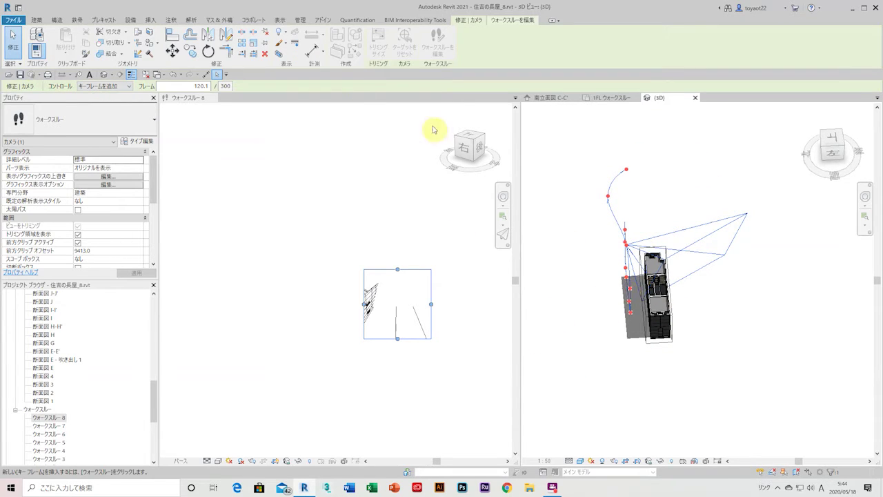
{"action": "left_click", "coordinate": [607, 97]}
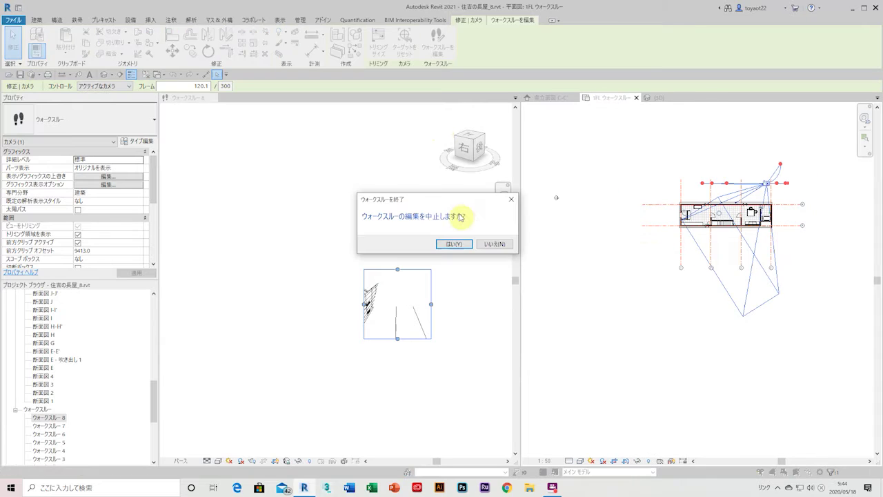
{"action": "left_click", "coordinate": [509, 246]}
Draw a walkthrough loop around the house on 1FL, creating ウォークスルー 9, and close Walkthrough 8.
{"action": "scroll", "coordinate": [645, 289], "scroll_direction": "down", "scroll_amount": 3}
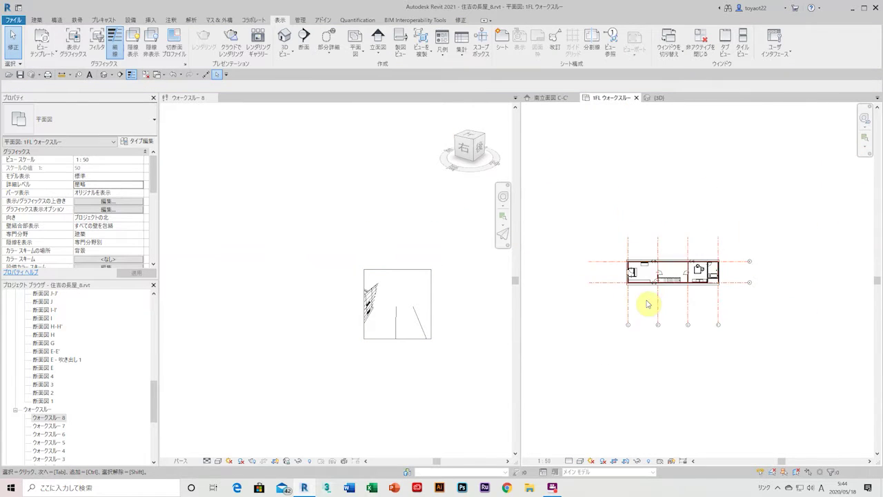
{"action": "left_click", "coordinate": [288, 56]}
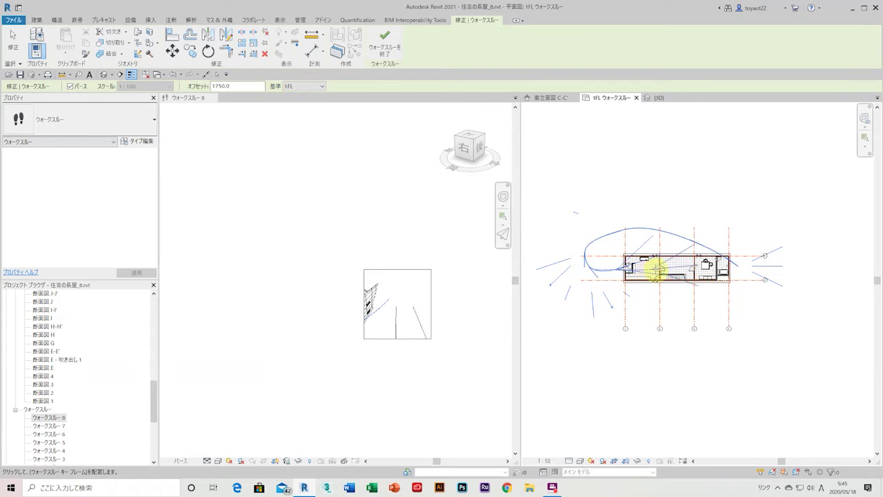
{"action": "left_click", "coordinate": [385, 43]}
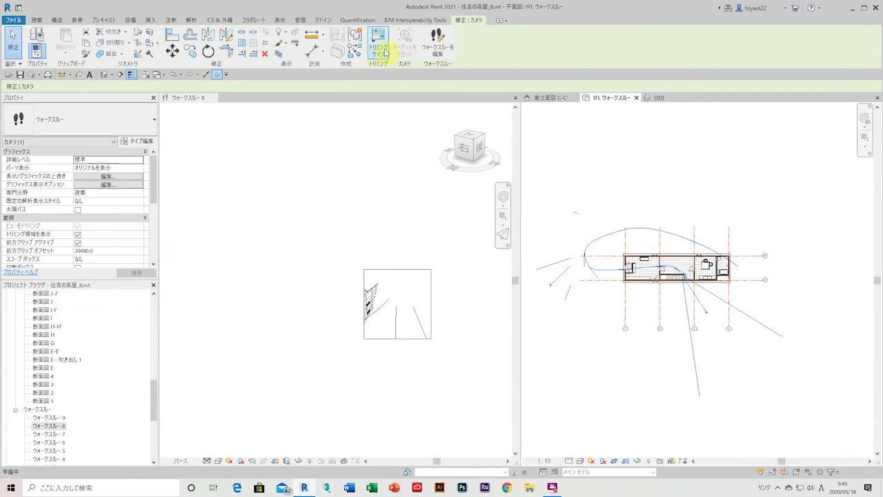
{"action": "left_click", "coordinate": [211, 98]}
Open Walkthrough 9 and tile it with the 3D, 1FL plan and elevation views.
{"action": "double_click", "coordinate": [71, 418]}
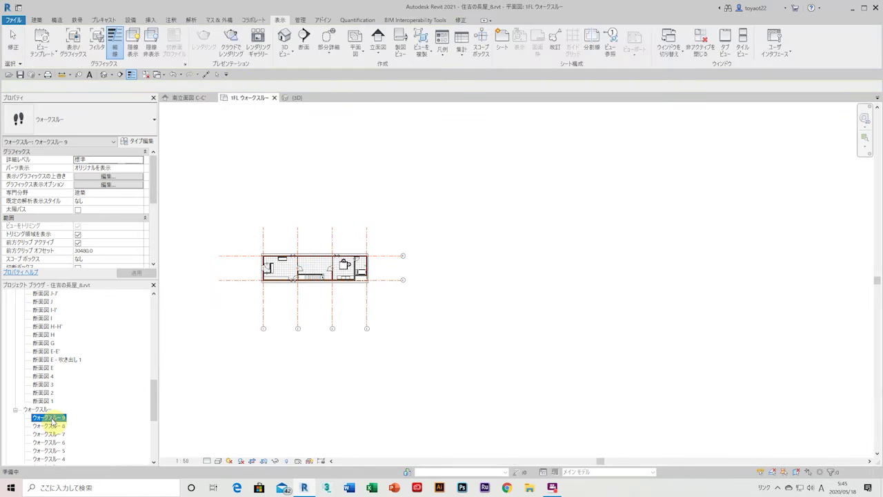
{"action": "left_click", "coordinate": [281, 20]}
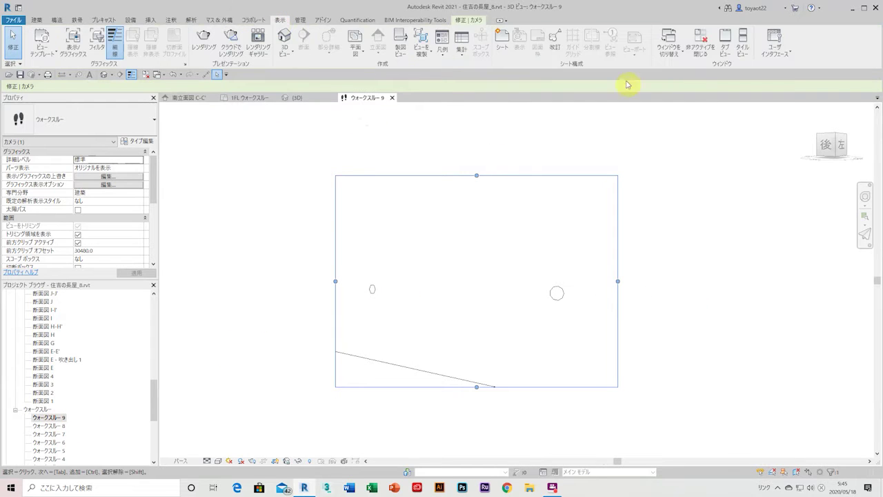
{"action": "left_click", "coordinate": [743, 43]}
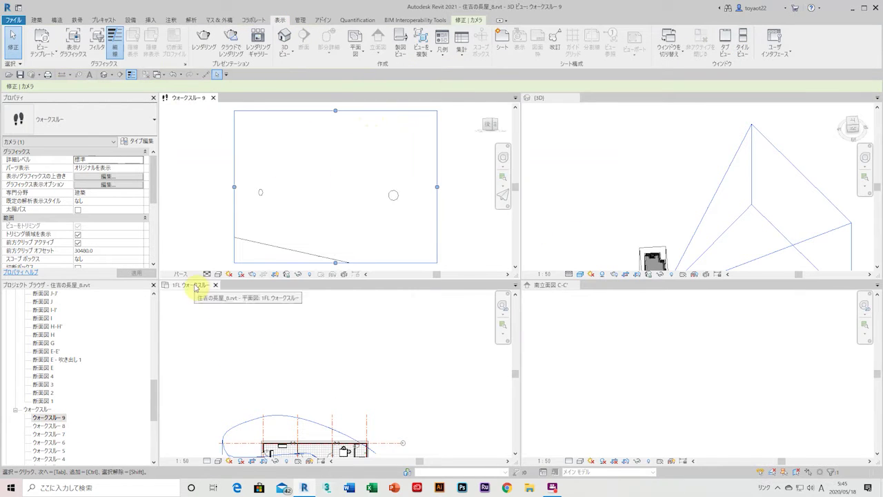
{"action": "left_click_drag", "start_coordinate": [195, 288], "coordinate": [587, 282]}
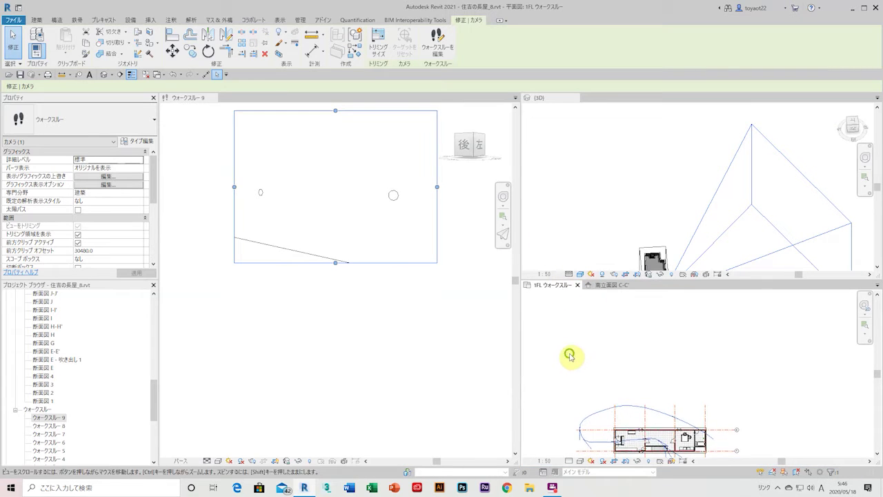
{"action": "mouse_move", "coordinate": [570, 356]}
{"action": "middle_mouse_down"}
{"action": "mouse_move", "coordinate": [615, 311]}
{"action": "mouse_move", "coordinate": [597, 310]}
{"action": "middle_mouse_up"}
Go to Walkthrough 9's first frame and move its camera eye point in 3D.
{"action": "left_click", "coordinate": [366, 368]}
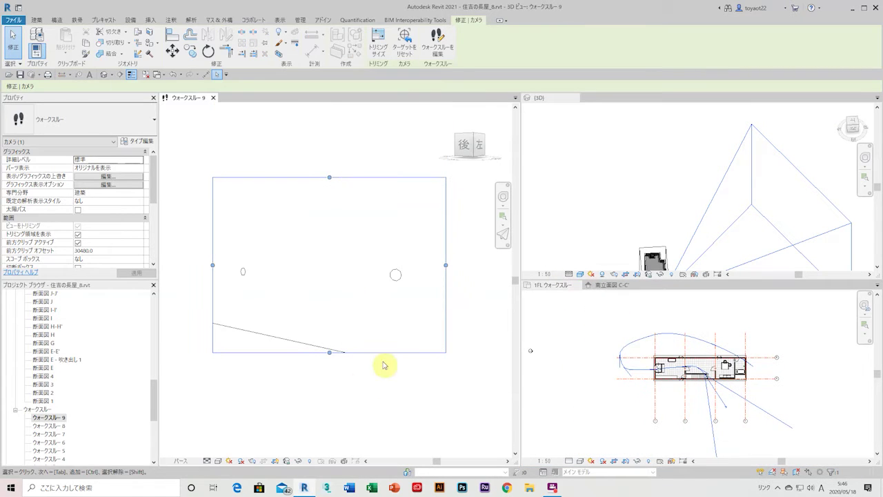
{"action": "mouse_move", "coordinate": [623, 134]}
{"action": "middle_mouse_down", "text": "shift"}
{"action": "mouse_move", "coordinate": [631, 257]}
{"action": "mouse_move", "coordinate": [730, 187]}
{"action": "mouse_move", "coordinate": [608, 222]}
{"action": "mouse_move", "coordinate": [824, 196]}
{"action": "mouse_move", "coordinate": [794, 207]}
{"action": "middle_mouse_up", "text": "shift"}
{"action": "left_click", "coordinate": [445, 45]}
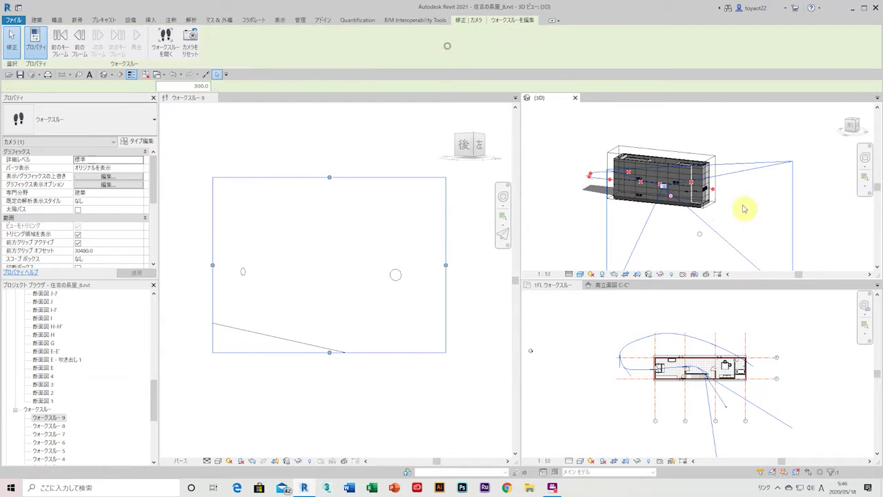
{"action": "left_click", "coordinate": [715, 194]}
{"action": "left_click", "coordinate": [502, 232]}
{"action": "left_click", "coordinate": [60, 39]}
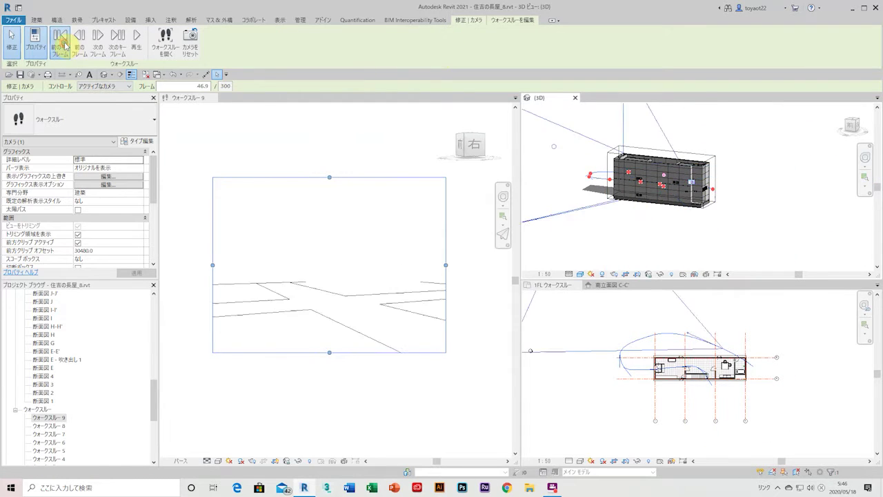
{"action": "left_click", "coordinate": [60, 39]}
{"action": "mouse_move", "coordinate": [716, 191]}
{"action": "left_mouse_down"}
{"action": "mouse_move", "coordinate": [725, 112]}
{"action": "mouse_move", "coordinate": [745, 118]}
{"action": "mouse_move", "coordinate": [737, 219]}
{"action": "mouse_move", "coordinate": [739, 168]}
{"action": "mouse_move", "coordinate": [779, 148]}
{"action": "mouse_move", "coordinate": [804, 177]}
{"action": "mouse_move", "coordinate": [746, 151]}
{"action": "mouse_move", "coordinate": [755, 140]}
{"action": "left_mouse_up"}
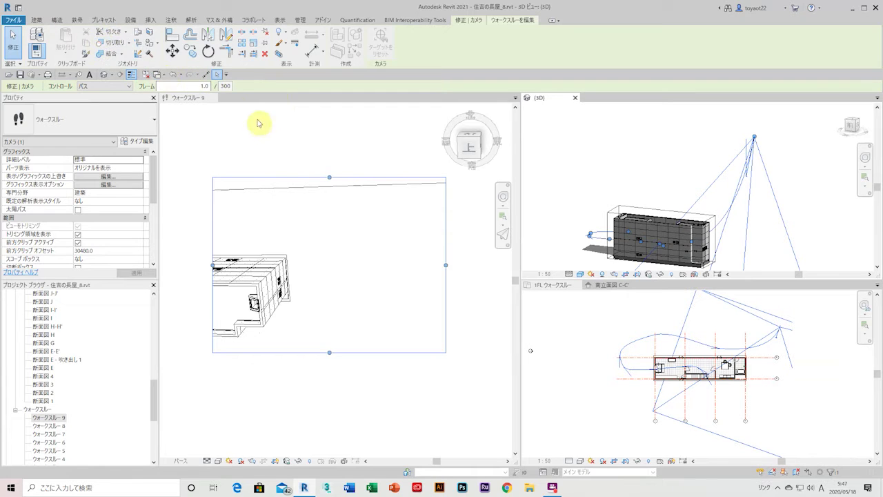
Enlarge Walkthrough 9's crop frame upward and widen it to the right.
{"action": "left_click", "coordinate": [173, 73]}
{"action": "left_click", "coordinate": [190, 74]}
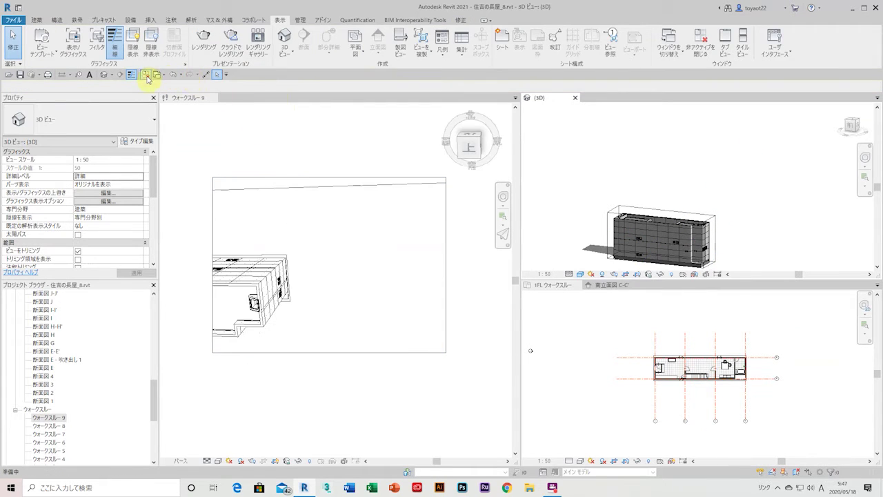
{"action": "left_click", "coordinate": [174, 75]}
{"action": "left_click", "coordinate": [354, 187]}
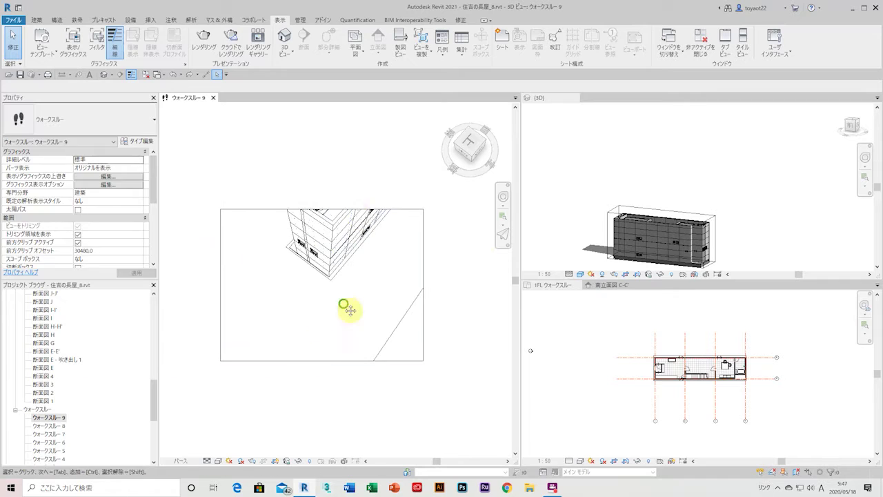
{"action": "left_click", "coordinate": [347, 271]}
{"action": "mouse_move", "coordinate": [301, 270]}
{"action": "left_mouse_down"}
{"action": "mouse_move", "coordinate": [311, 211]}
{"action": "mouse_move", "coordinate": [299, 205]}
{"action": "mouse_move", "coordinate": [301, 146]}
{"action": "left_mouse_up"}
{"action": "left_click_drag", "start_coordinate": [301, 421], "coordinate": [301, 357]}
{"action": "left_click_drag", "start_coordinate": [402, 251], "coordinate": [467, 251]}
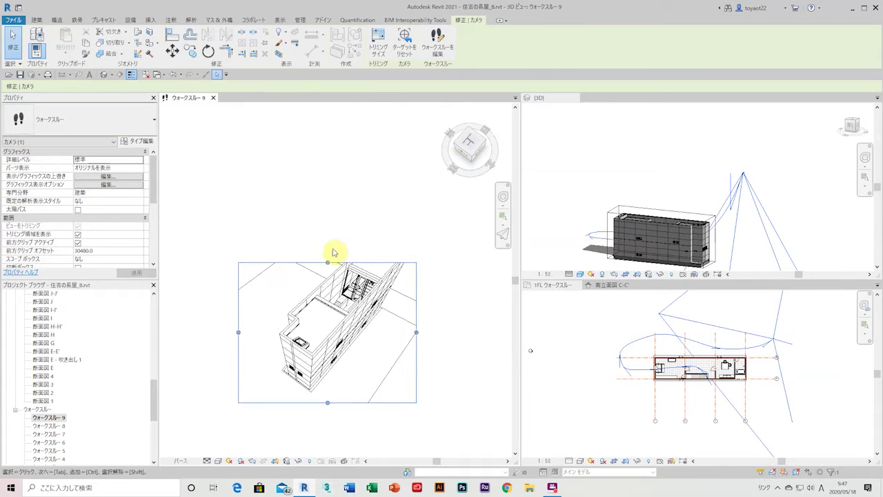
{"action": "left_click_drag", "start_coordinate": [416, 316], "coordinate": [455, 317]}
Step to frame 14, widen the crop frame leftward, then return to frame 1.
{"action": "left_click_drag", "start_coordinate": [347, 232], "coordinate": [348, 220]}
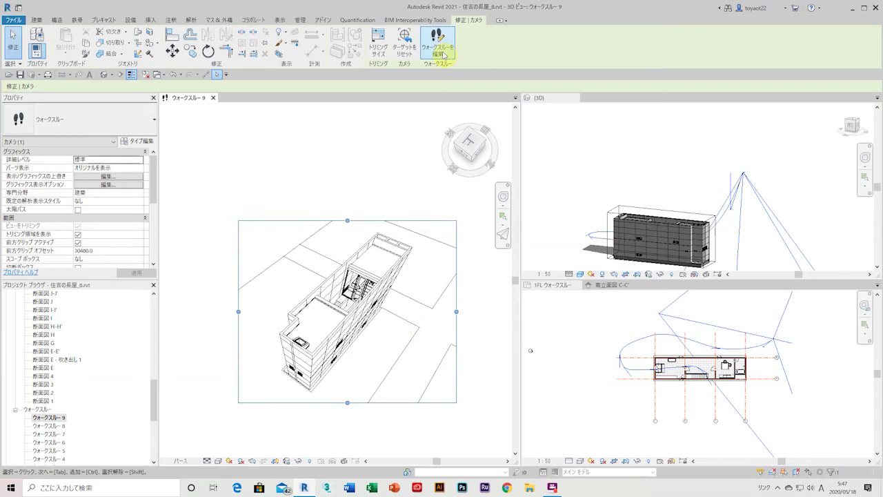
{"action": "left_click", "coordinate": [437, 47]}
{"action": "left_click", "coordinate": [99, 48]}
{"action": "left_click", "coordinate": [99, 49]}
{"action": "left_click", "coordinate": [99, 48]}
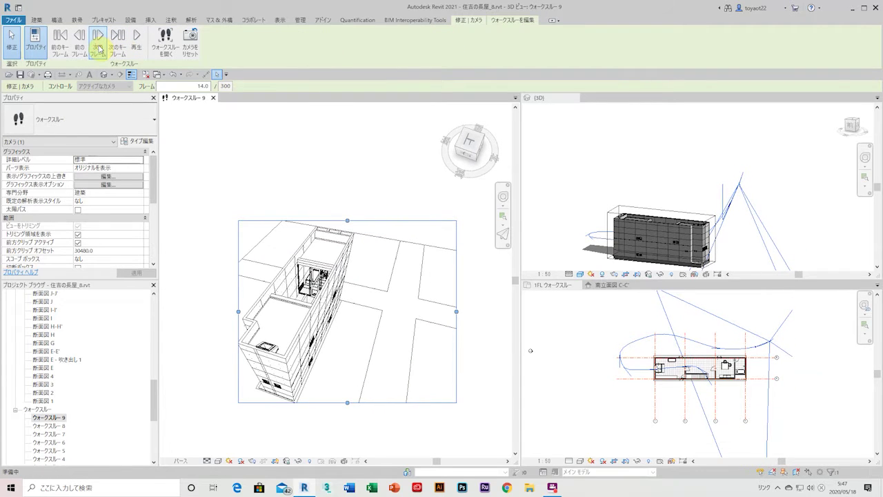
{"action": "left_click_drag", "start_coordinate": [239, 311], "coordinate": [188, 311]}
{"action": "left_click_drag", "start_coordinate": [456, 311], "coordinate": [439, 311]}
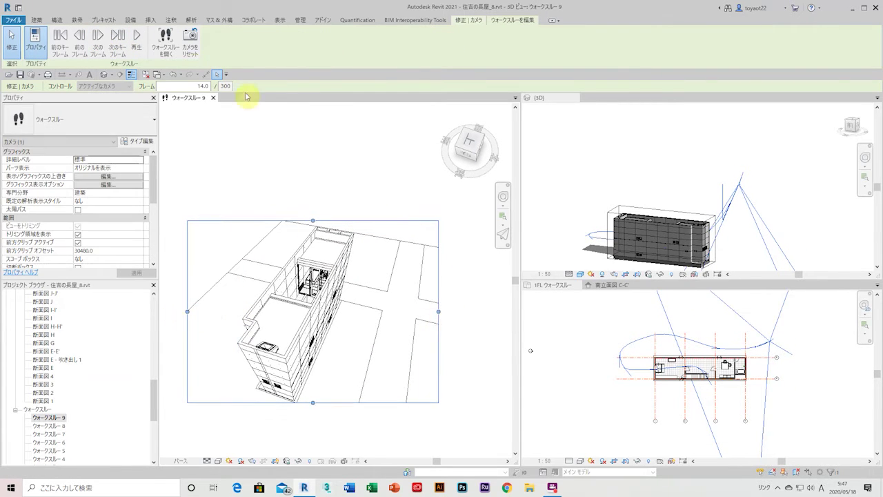
{"action": "left_click", "coordinate": [77, 47]}
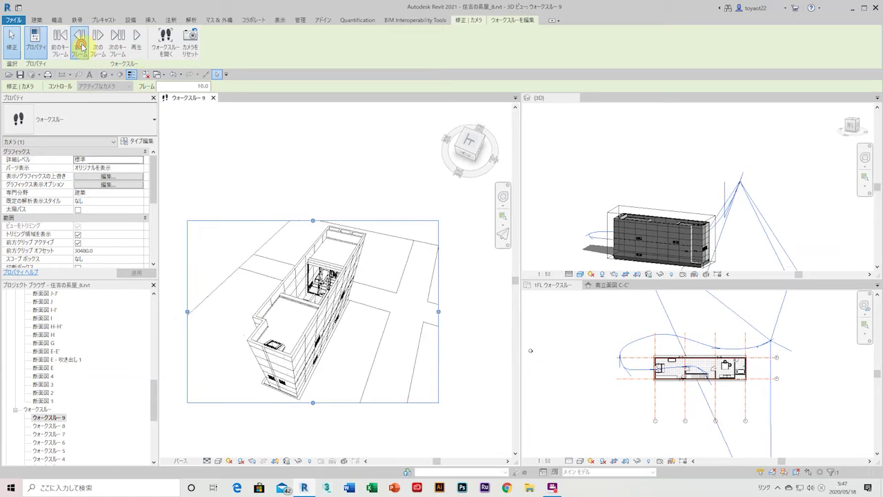
Play all 300 frames, then step through key frames to frame 204.4.
{"action": "left_click", "coordinate": [138, 47]}
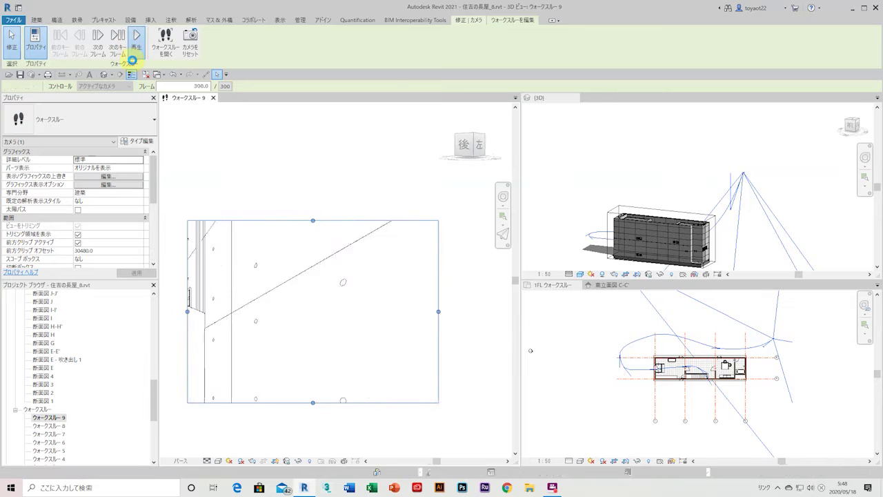
{"action": "left_click", "coordinate": [118, 47]}
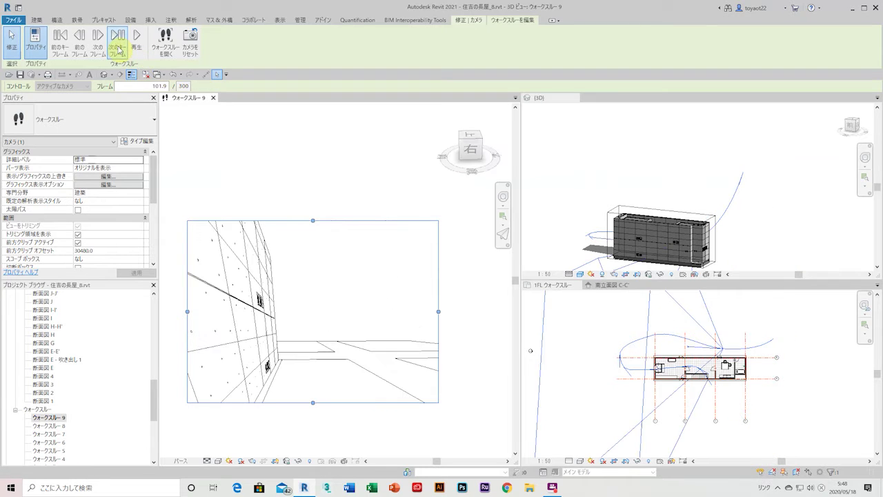
{"action": "left_click", "coordinate": [118, 47]}
{"action": "left_click", "coordinate": [646, 343]}
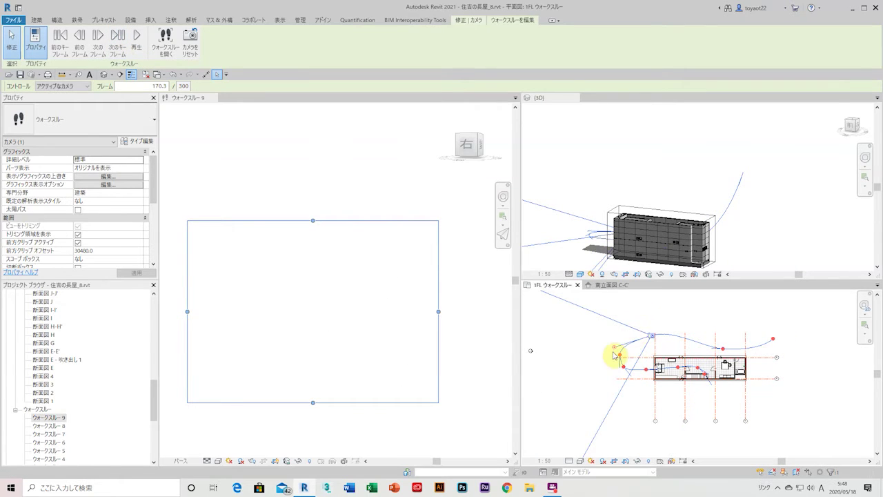
{"action": "left_click", "coordinate": [118, 47]}
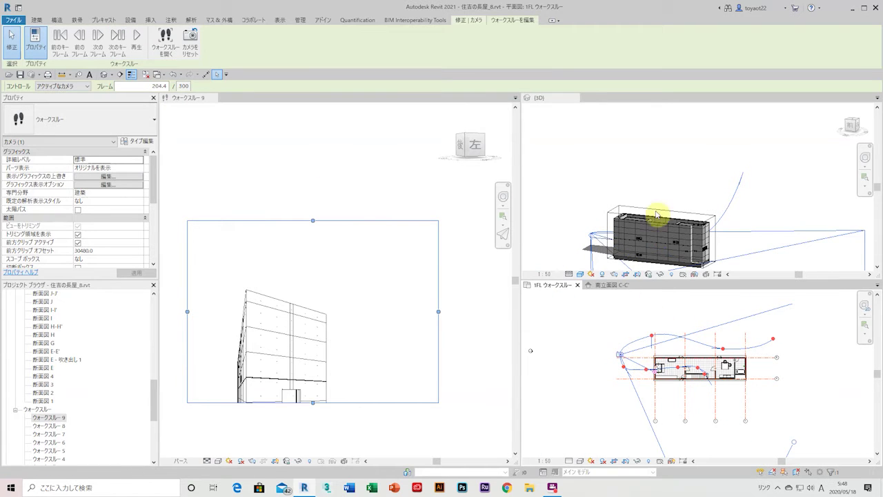
Re-aim the camera target in 3D and resize the crop frame's top and bottom edges.
{"action": "middle_click_drag", "start_coordinate": [657, 216], "coordinate": [656, 199], "text": "shift"}
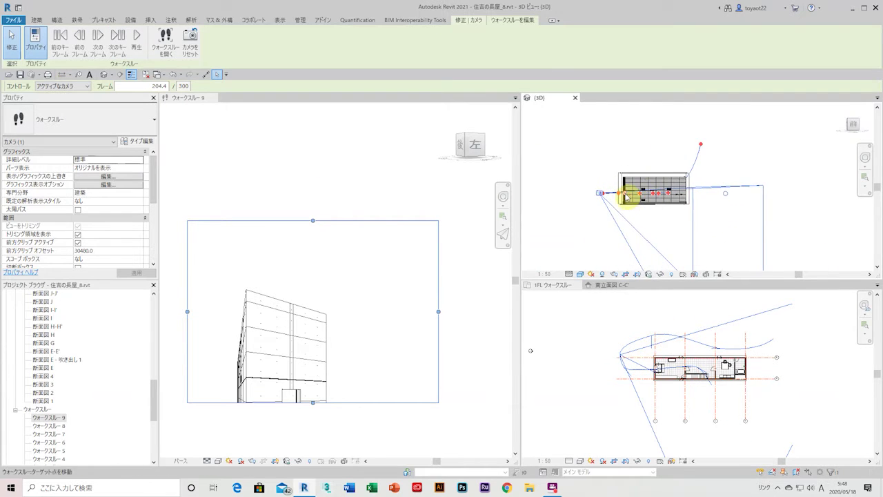
{"action": "left_click_drag", "start_coordinate": [627, 198], "coordinate": [764, 228]}
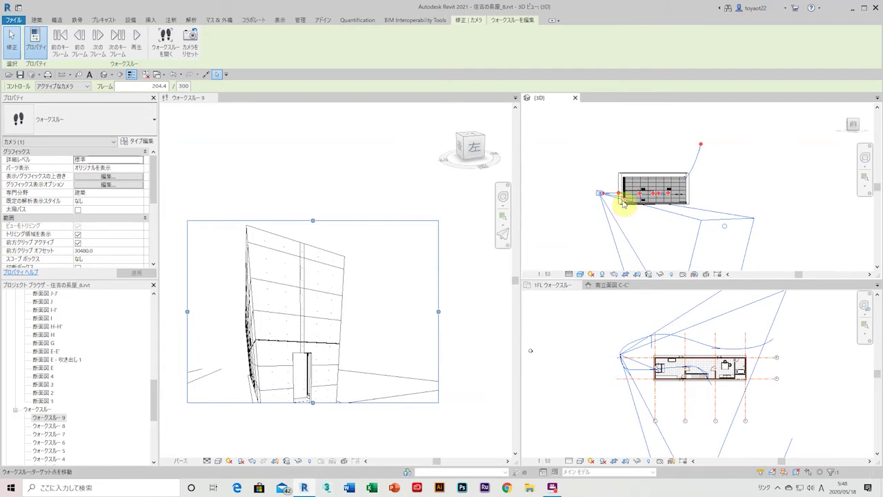
{"action": "left_click_drag", "start_coordinate": [624, 204], "coordinate": [623, 185]}
{"action": "left_click", "coordinate": [331, 274]}
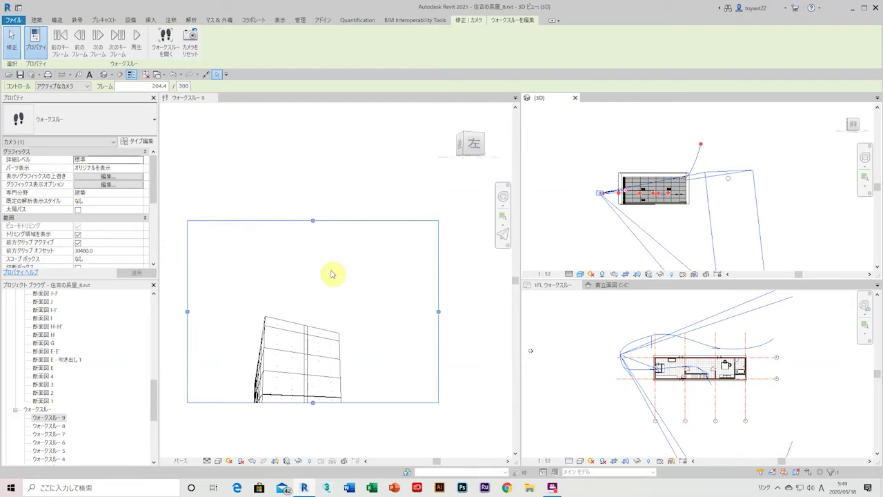
{"action": "left_click_drag", "start_coordinate": [313, 402], "coordinate": [311, 441]}
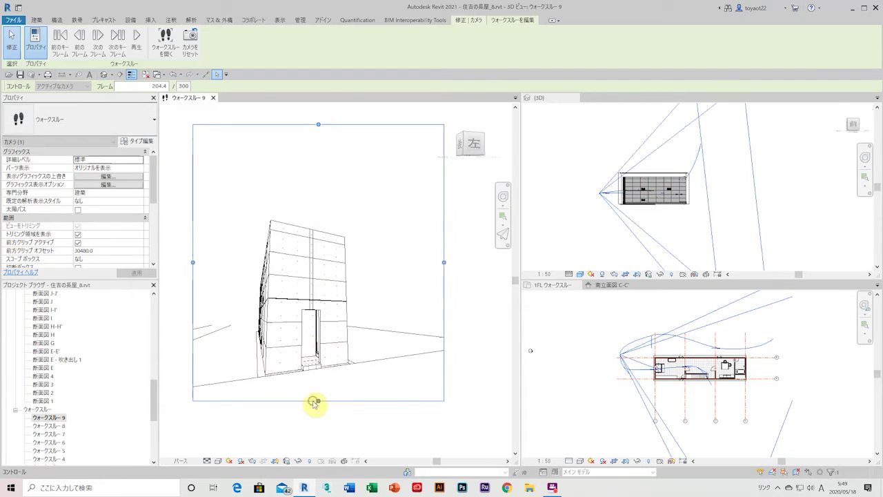
{"action": "left_click_drag", "start_coordinate": [318, 125], "coordinate": [318, 197]}
Step backward from frame 198.4 to the walkthrough's first frame.
{"action": "left_click", "coordinate": [80, 44]}
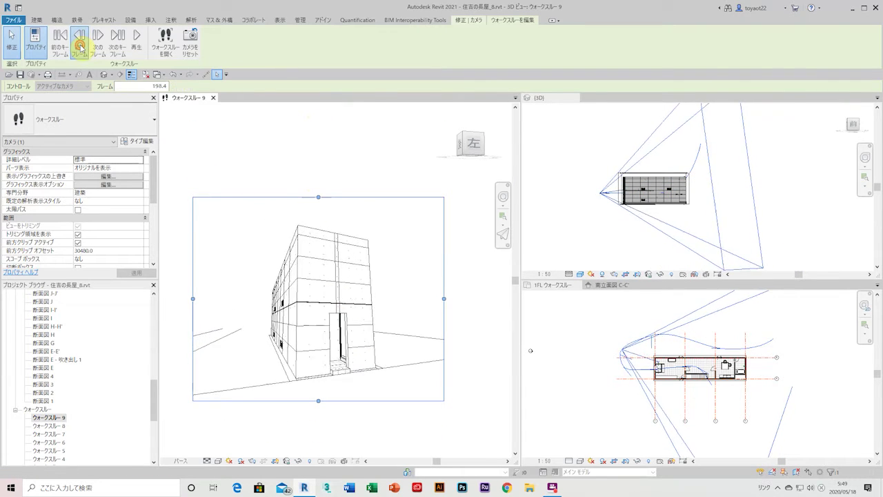
{"action": "left_click", "coordinate": [80, 46]}
{"action": "left_click", "coordinate": [80, 46]}
{"action": "left_click", "coordinate": [63, 47]}
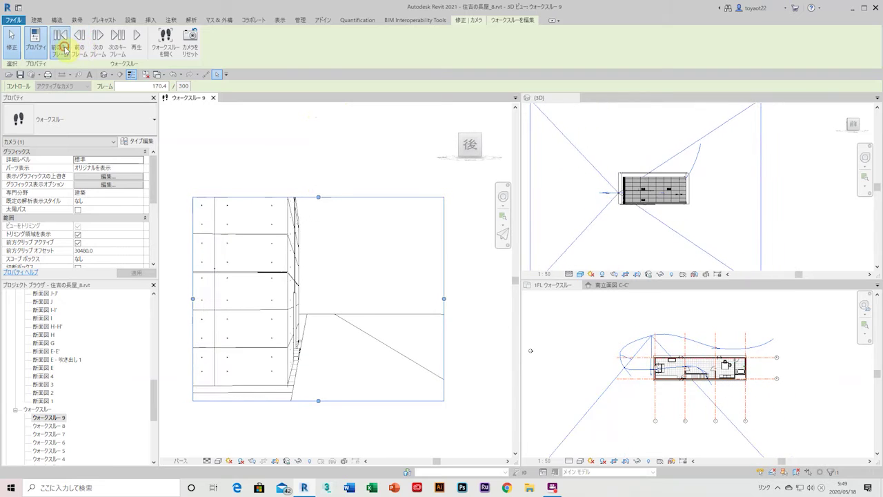
{"action": "left_click", "coordinate": [65, 49]}
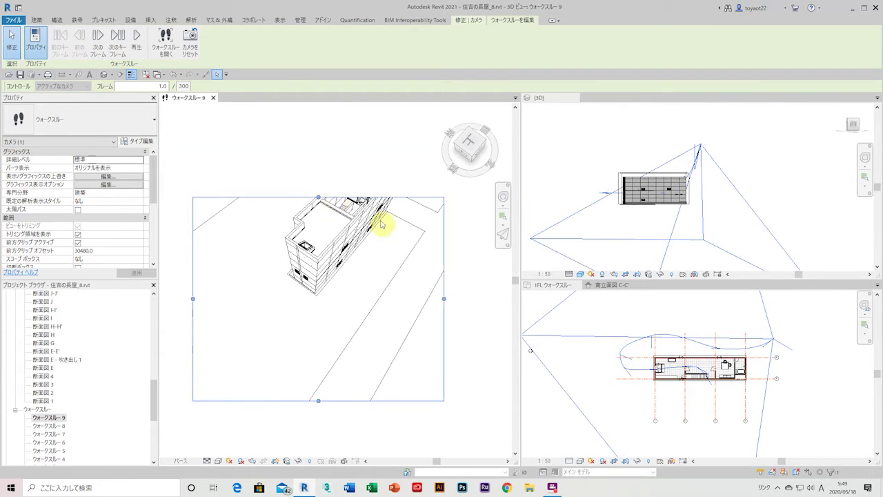
Widen the crop frame rightward, jump to keyframe 101.9, and play from there.
{"action": "mouse_move", "coordinate": [318, 197]}
{"action": "left_mouse_down"}
{"action": "mouse_move", "coordinate": [315, 275]}
{"action": "mouse_move", "coordinate": [318, 204]}
{"action": "left_mouse_up"}
{"action": "left_click_drag", "start_coordinate": [396, 307], "coordinate": [421, 307]}
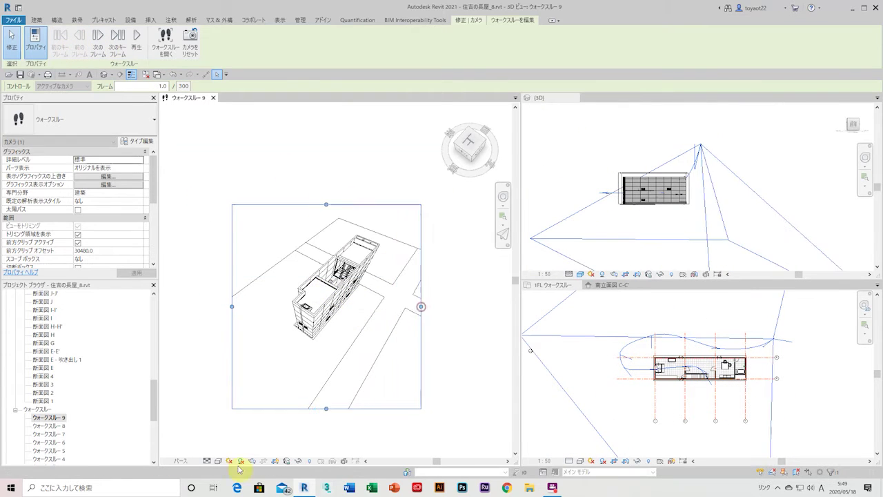
{"action": "left_click", "coordinate": [118, 45]}
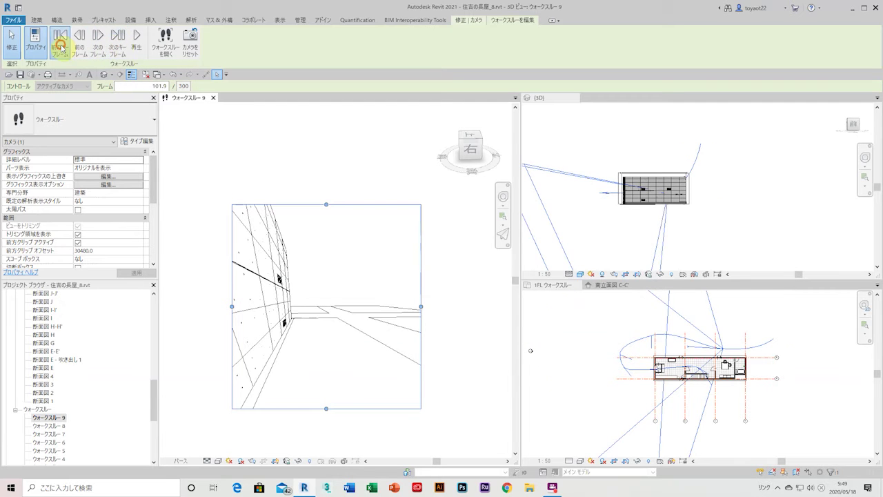
{"action": "left_click", "coordinate": [136, 39]}
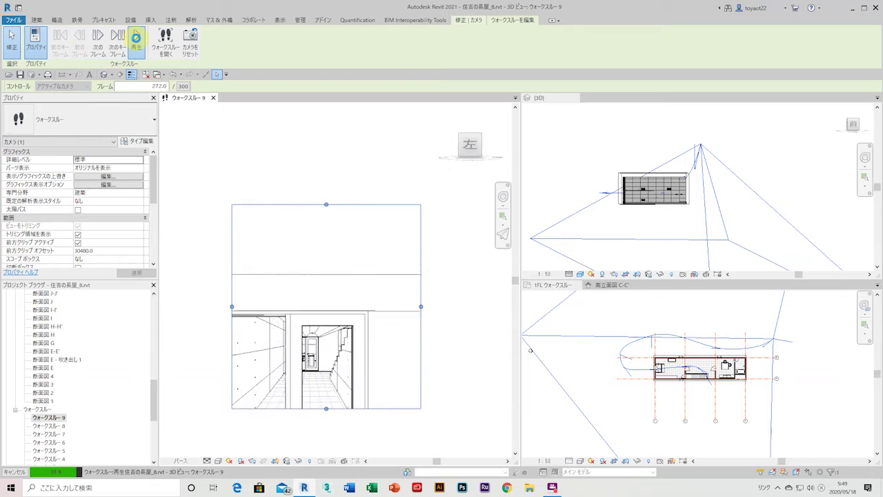
Stop playback, widen the crop region leftward, and advance to frame 215.4.
{"action": "left_click", "coordinate": [98, 39]}
{"action": "left_click_drag", "start_coordinate": [232, 306], "coordinate": [199, 310]}
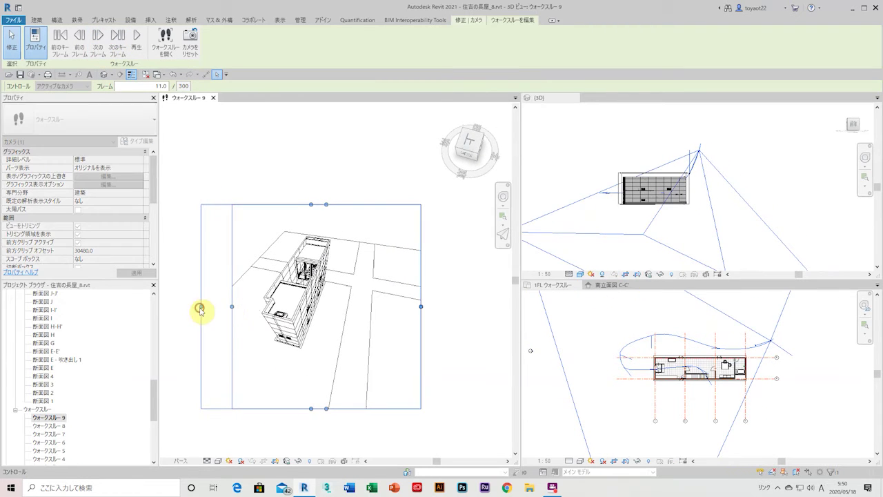
{"action": "left_click", "coordinate": [97, 43]}
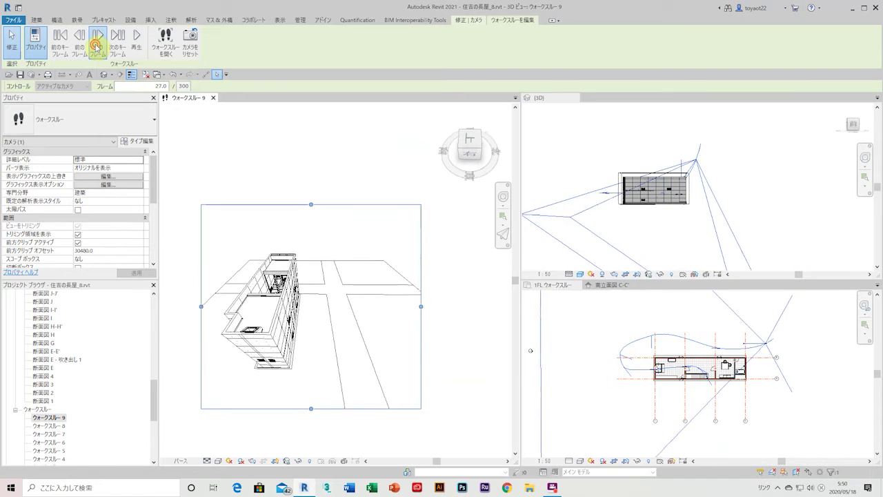
{"action": "left_click", "coordinate": [97, 43]}
{"action": "left_click", "coordinate": [97, 43]}
{"action": "left_click", "coordinate": [115, 41]}
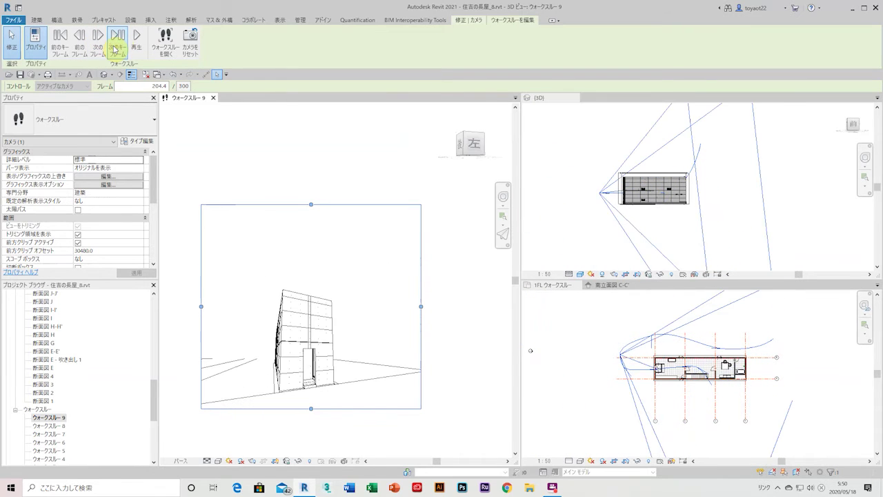
{"action": "left_click", "coordinate": [116, 48]}
Step back to keyframe 101.9, then forward through 237.3 to frame 256.3.
{"action": "left_click", "coordinate": [568, 288]}
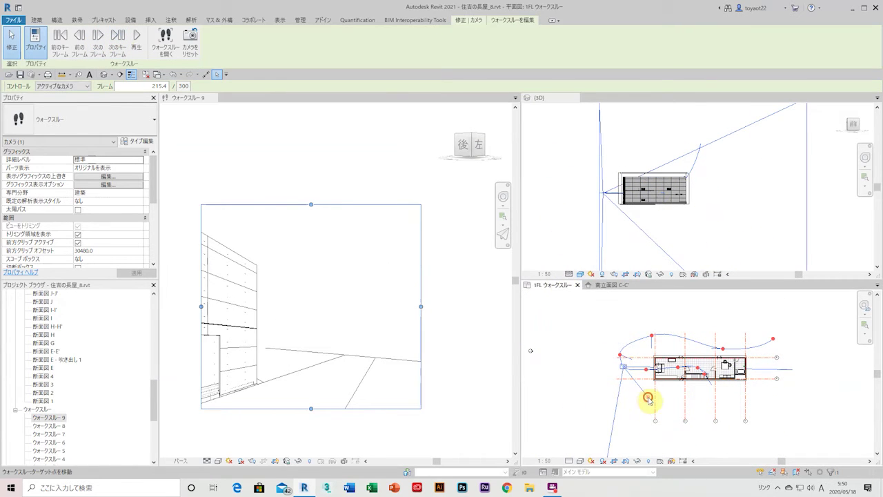
{"action": "left_click", "coordinate": [66, 50]}
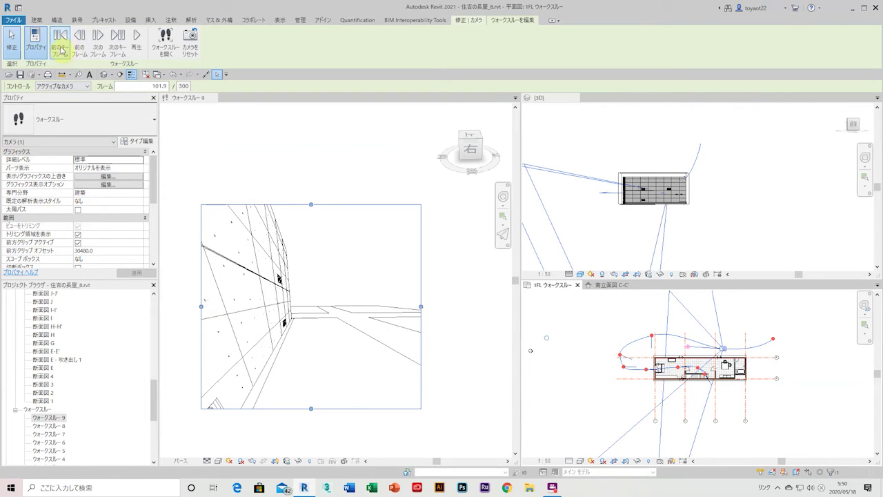
{"action": "left_click", "coordinate": [117, 49]}
{"action": "left_click", "coordinate": [117, 49]}
{"action": "left_click", "coordinate": [118, 48]}
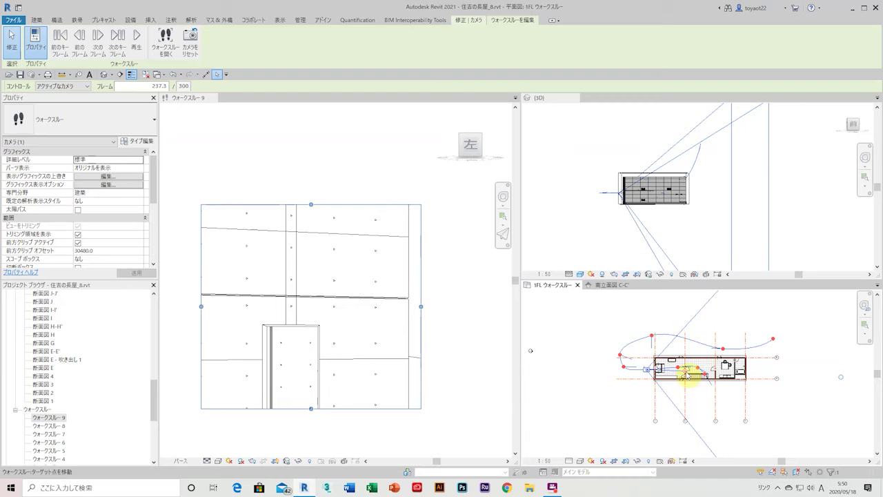
{"action": "left_click", "coordinate": [607, 196]}
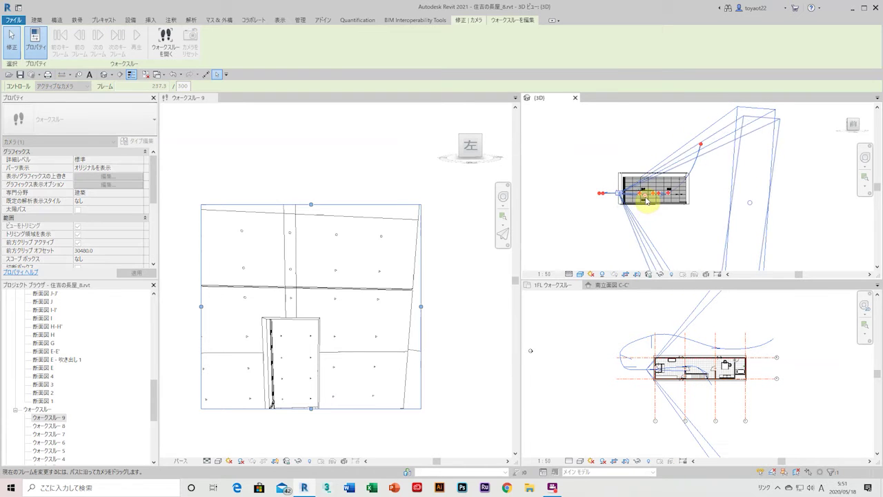
{"action": "left_click", "coordinate": [128, 55]}
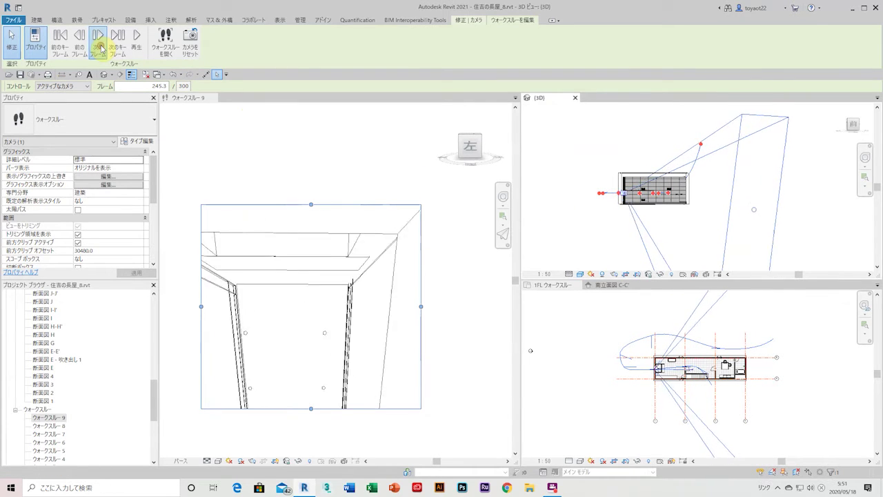
Exit walkthrough editing and confirm.
{"action": "scroll", "coordinate": [633, 209], "scroll_direction": "up", "scroll_amount": 3}
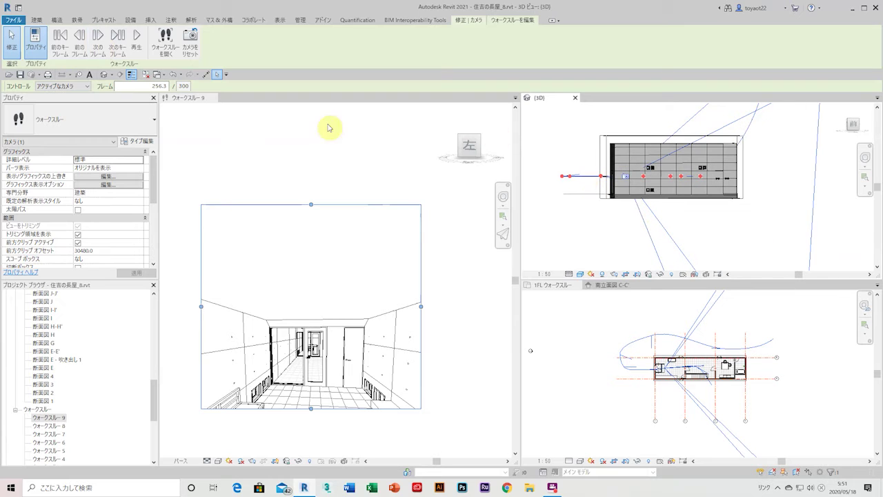
{"action": "left_click", "coordinate": [586, 214]}
{"action": "left_click", "coordinate": [449, 245]}
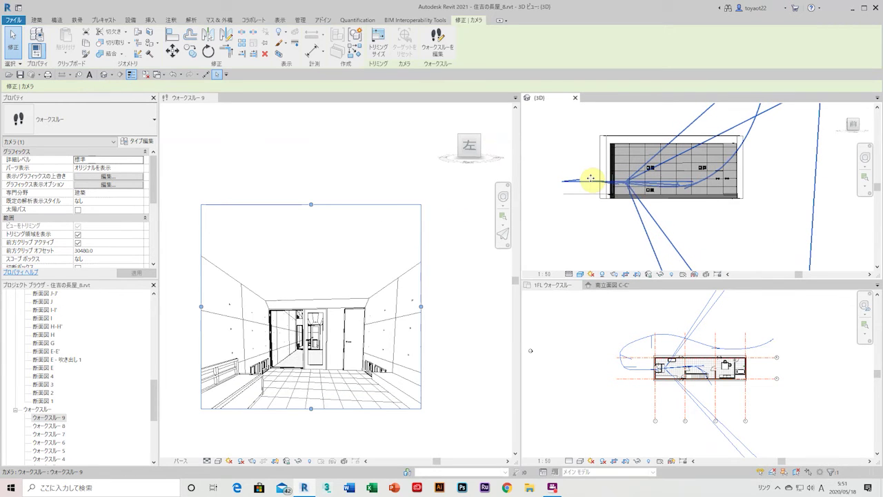
Reopen Walkthrough 9 editing, advance to frame 300, and re-aim the camera target there.
{"action": "left_click", "coordinate": [438, 42]}
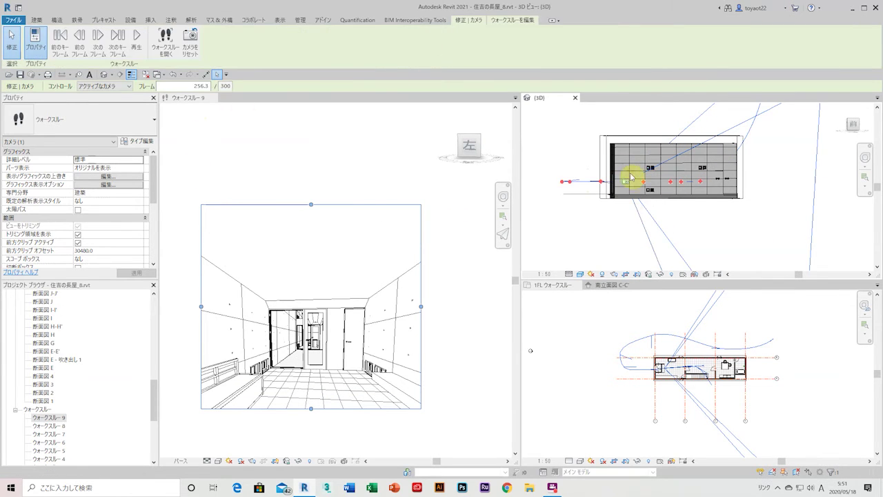
{"action": "left_click_drag", "start_coordinate": [680, 203], "coordinate": [651, 174]}
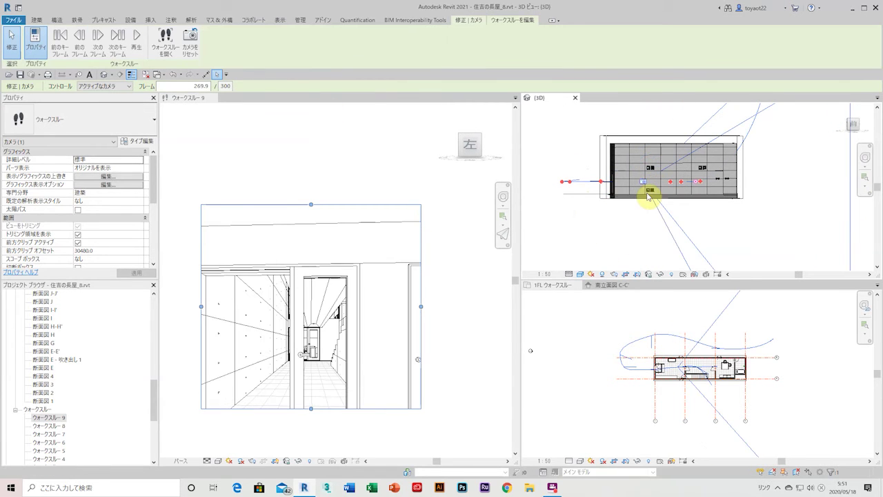
{"action": "left_click", "coordinate": [124, 45]}
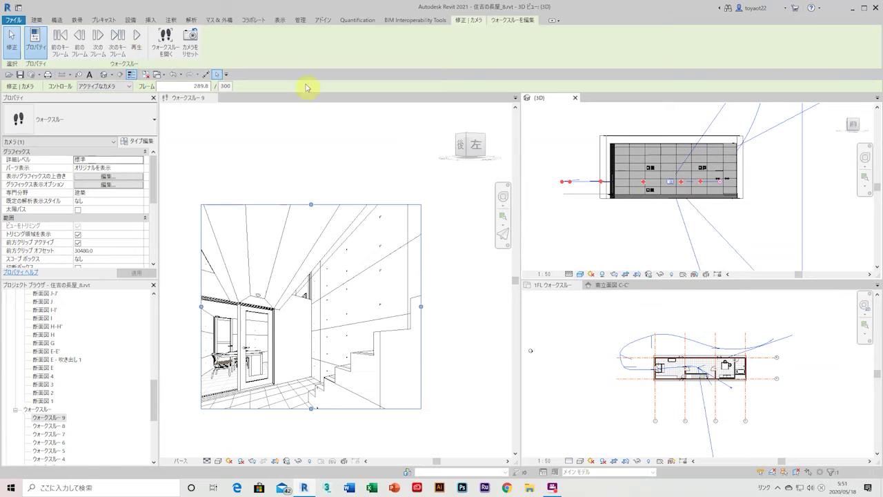
{"action": "left_click", "coordinate": [116, 42]}
{"action": "left_click_drag", "start_coordinate": [719, 186], "coordinate": [722, 181]}
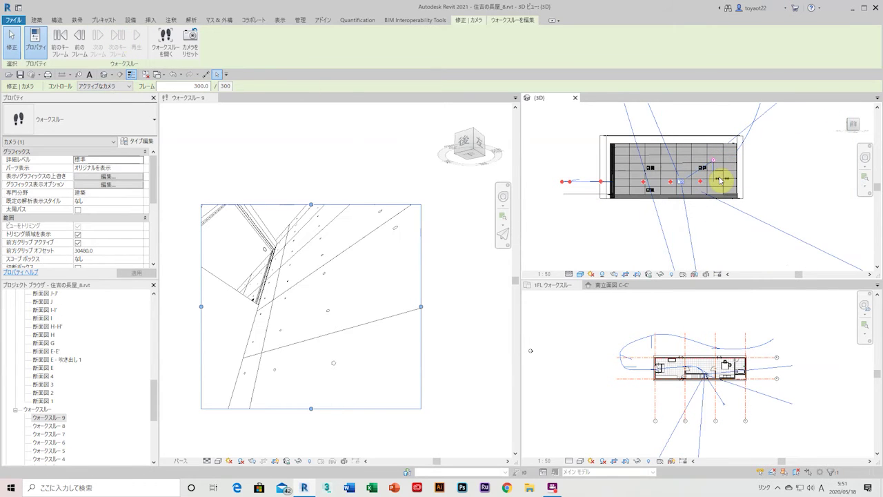
{"action": "scroll", "coordinate": [713, 401], "scroll_direction": "up", "scroll_amount": 3}
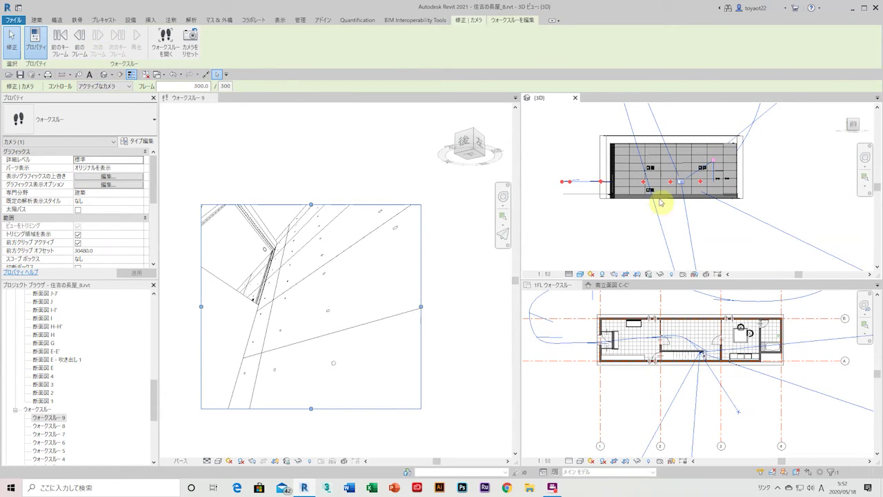
{"action": "left_click_drag", "start_coordinate": [714, 163], "coordinate": [699, 142]}
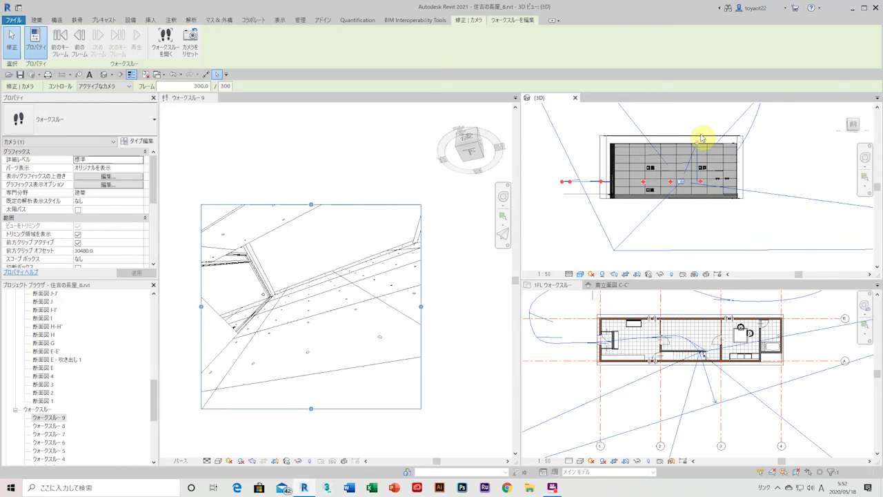
Replay Walkthrough 9 from keyframe 215.4, then rewind it to frame 1.0.
{"action": "left_click", "coordinate": [61, 47]}
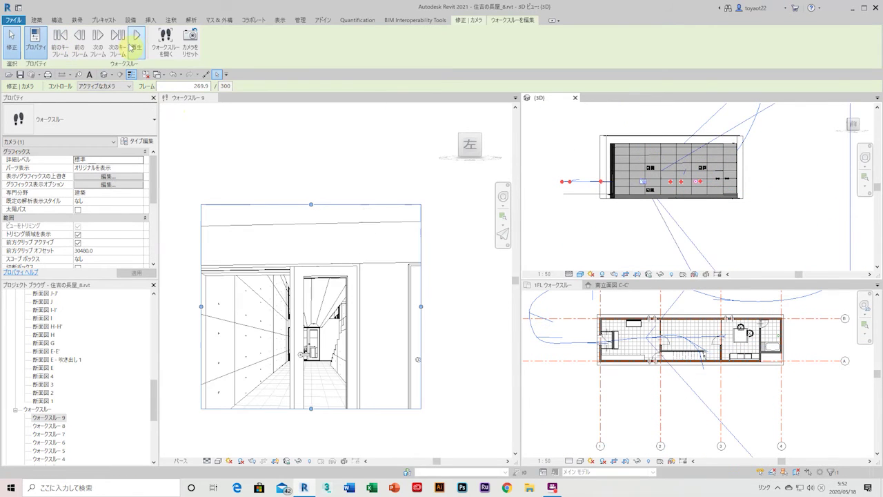
{"action": "left_click", "coordinate": [59, 47]}
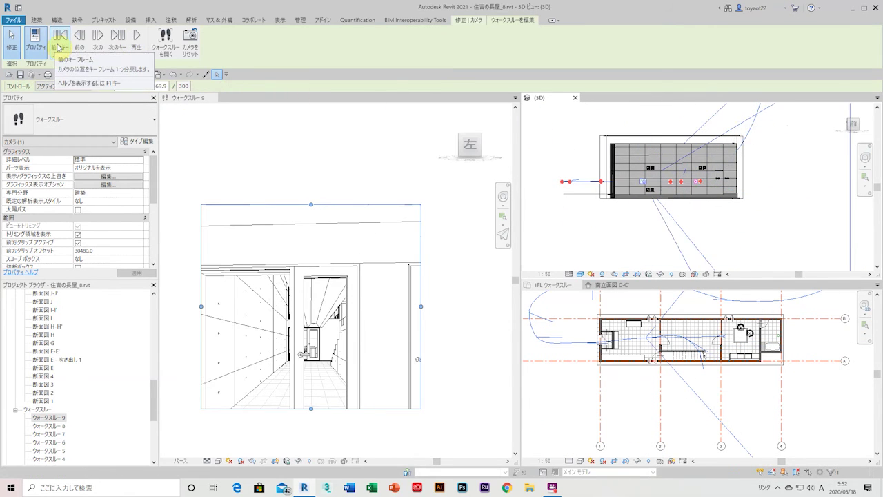
{"action": "left_click", "coordinate": [58, 46]}
{"action": "left_click", "coordinate": [145, 55]}
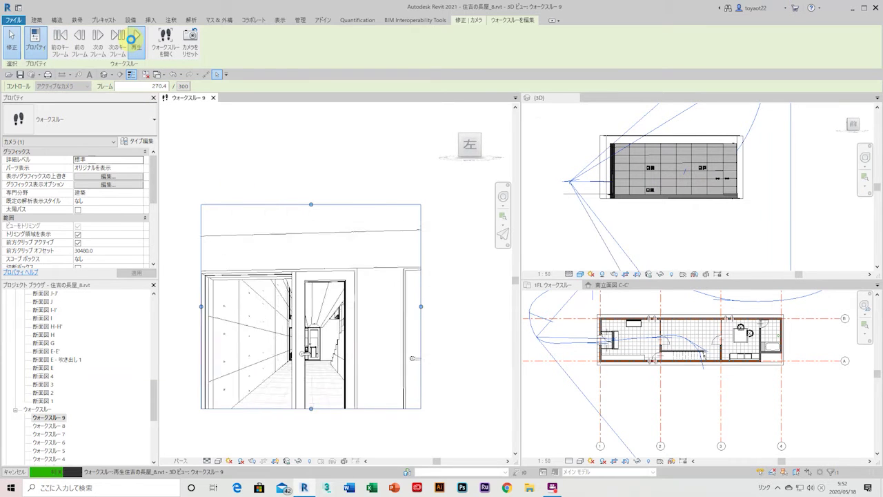
{"action": "key", "text": "Escape"}
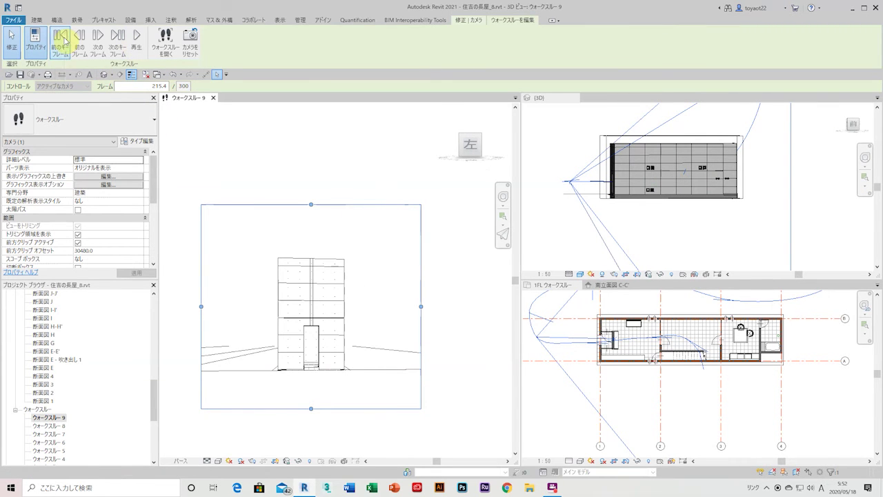
{"action": "left_click", "coordinate": [64, 40]}
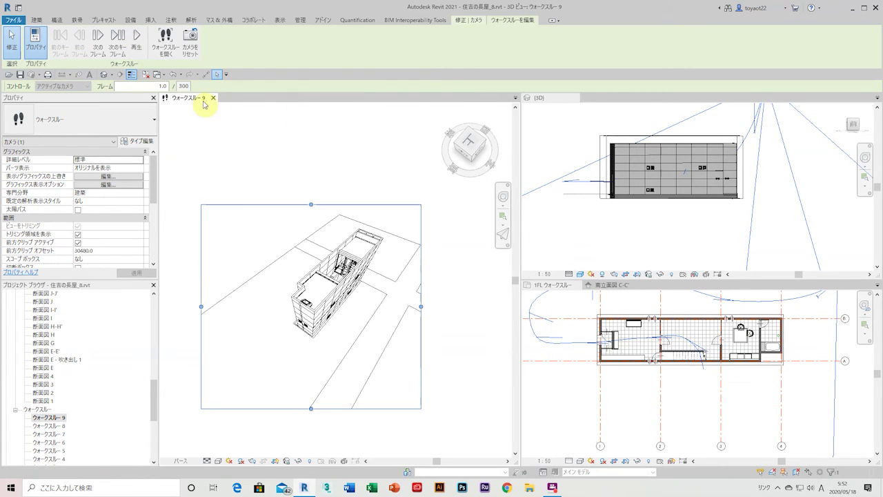
Widen the Walkthrough 9 pane, switch it to the Shaded visual style, and play it from the start.
{"action": "left_click_drag", "start_coordinate": [567, 212], "coordinate": [658, 213]}
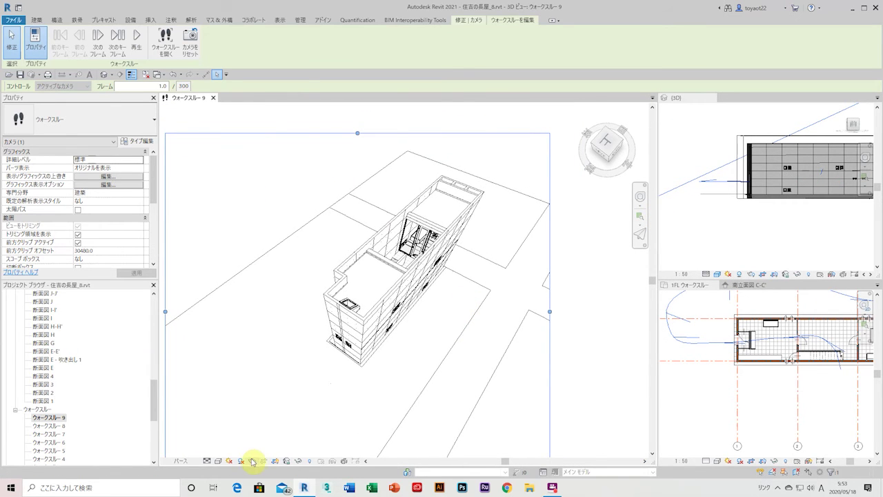
{"action": "left_click", "coordinate": [223, 464]}
{"action": "left_click", "coordinate": [238, 432]}
{"action": "scroll", "coordinate": [421, 359], "scroll_direction": "up", "scroll_amount": 3}
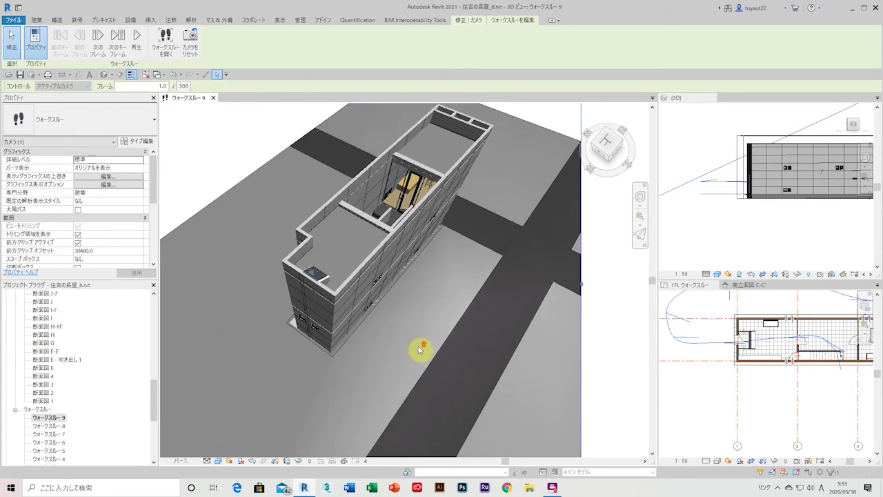
{"action": "scroll", "coordinate": [421, 385], "scroll_direction": "down", "scroll_amount": 2}
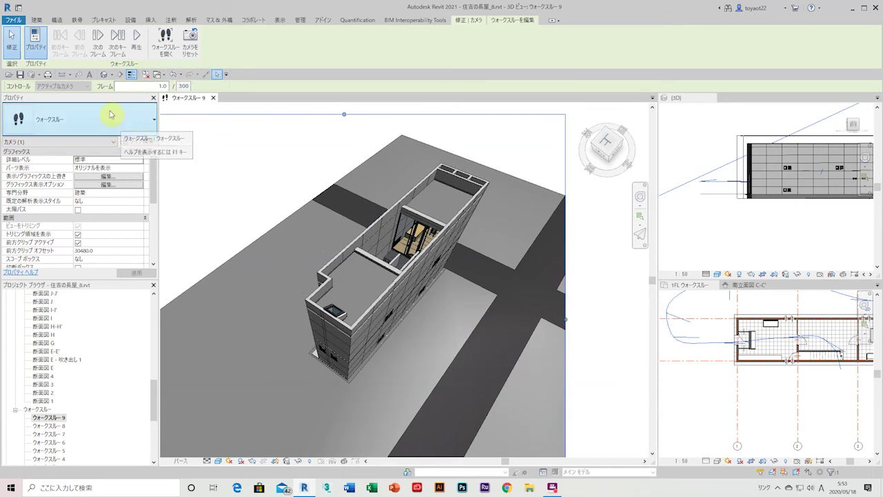
{"action": "left_click", "coordinate": [133, 44]}
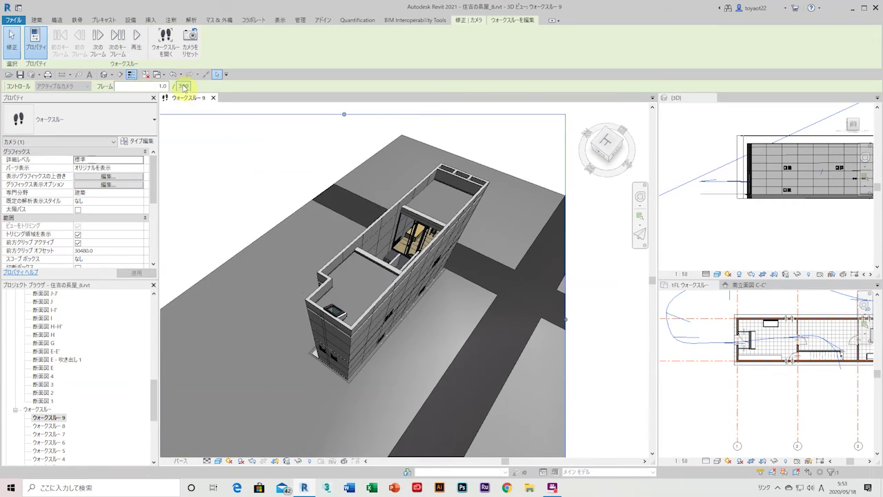
Change Walkthrough 9's total frames from 300 to 600 and replay it.
{"action": "left_click", "coordinate": [183, 86]}
{"action": "type", "text": "600"}
{"action": "key", "text": "Return"}
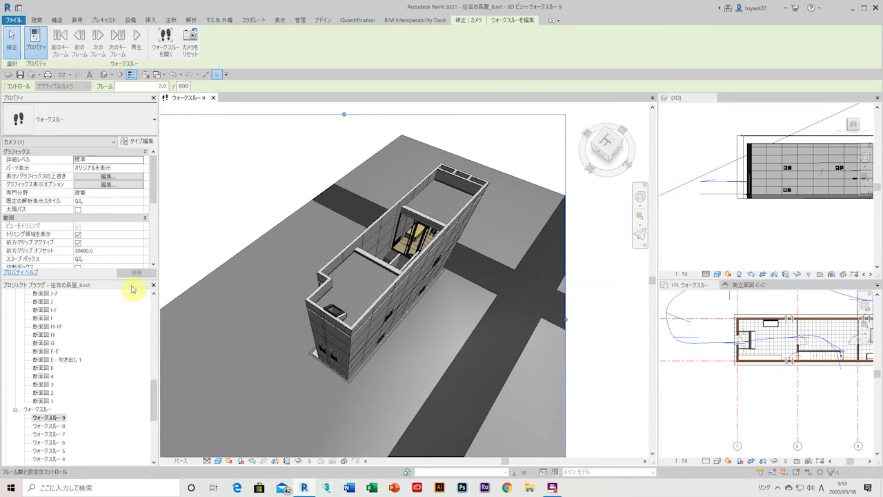
{"action": "left_click", "coordinate": [140, 47]}
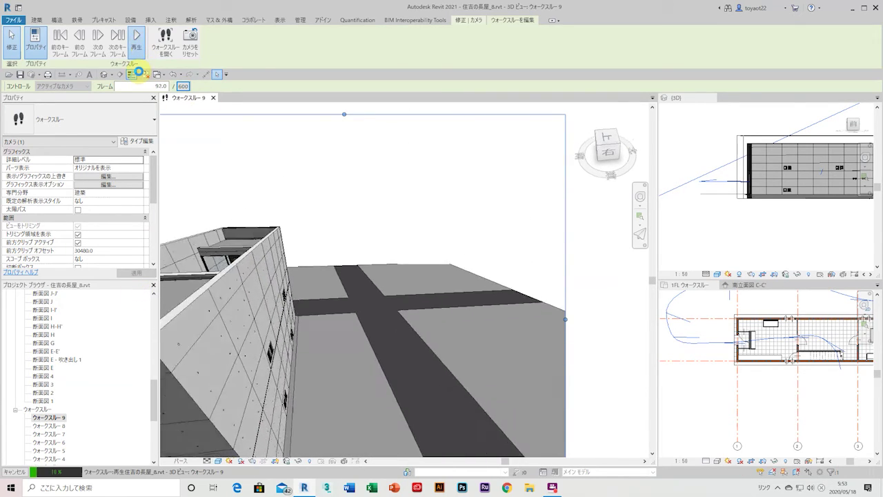